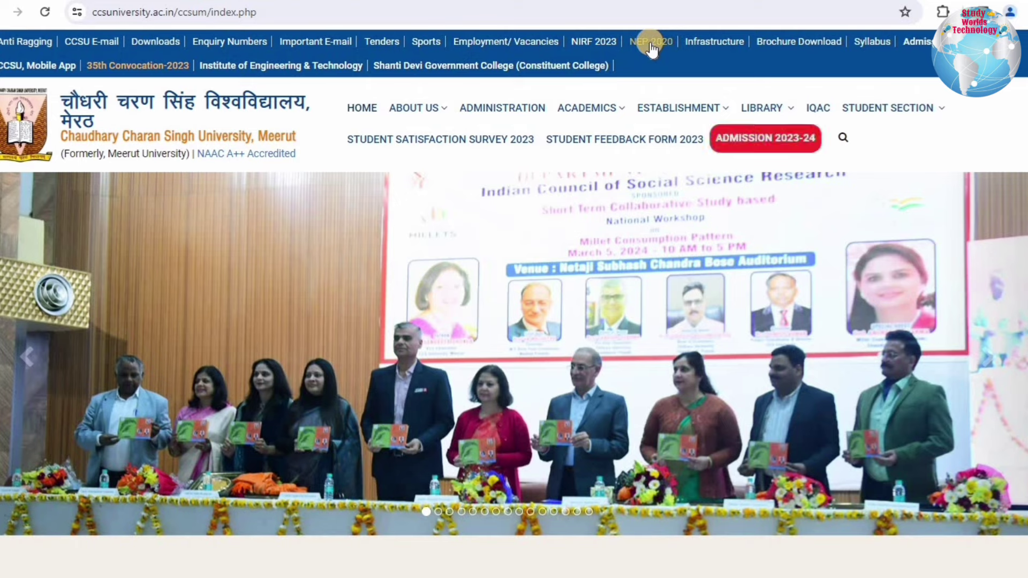
Open the NEP-2020 page of the university website and open the UG (NEP) updated subject code book.
left_click(650, 46)
scroll(718, 230, "down", 5)
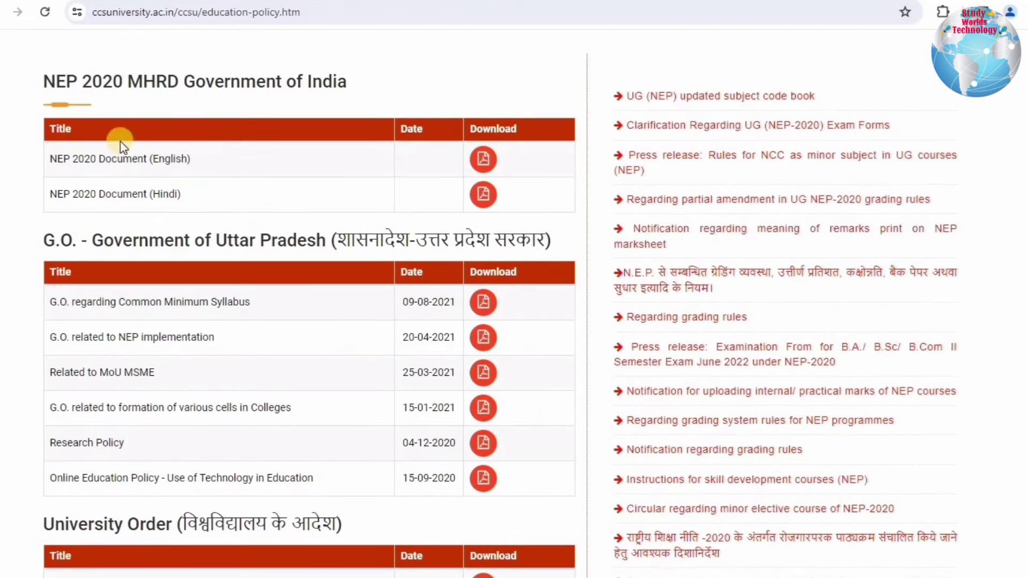
left_click_drag(76, 193, 257, 213)
left_click(252, 216)
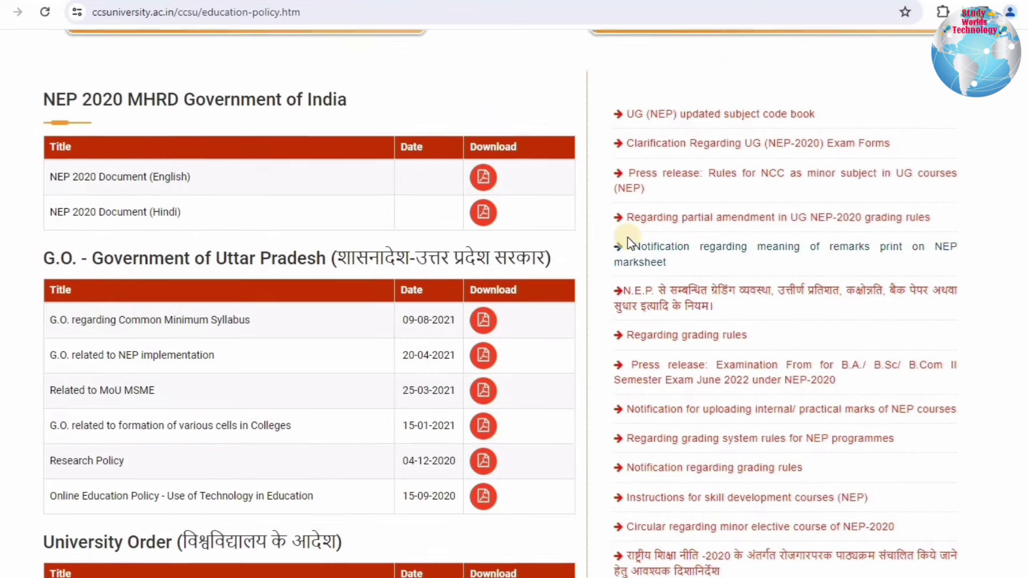
scroll(627, 237, "up", 3)
left_click_drag(625, 245, 836, 255)
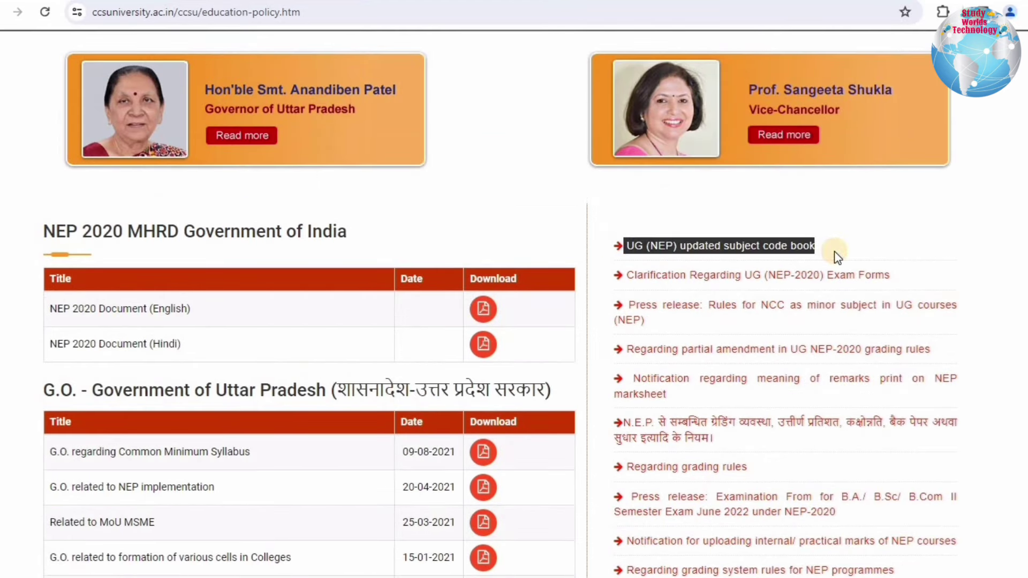
left_click(716, 247)
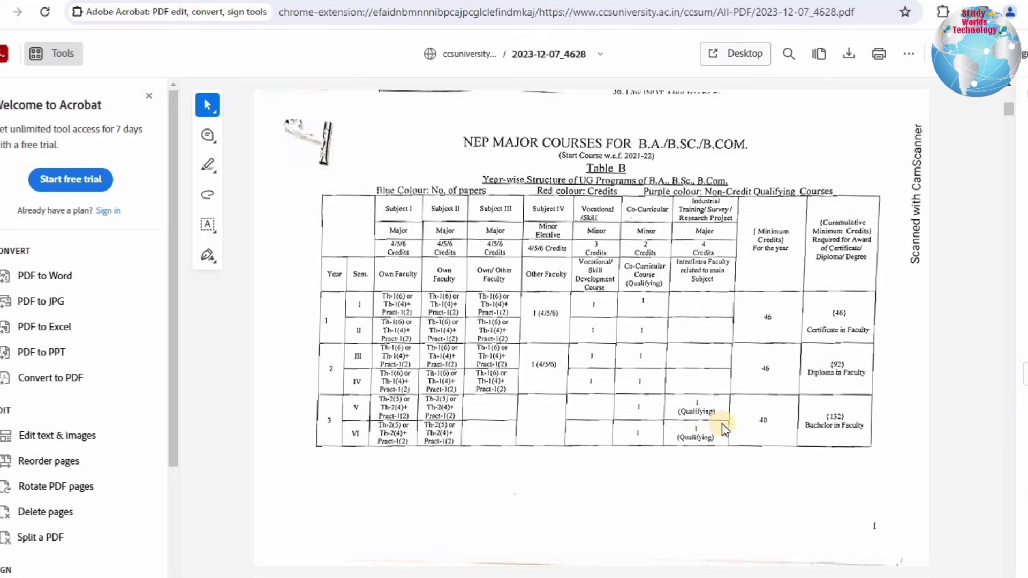
Look through the subject code book's course structure, faculty subject codes and semester-wise paper lists.
scroll(749, 435, "down", 8)
scroll(724, 429, "down", 10)
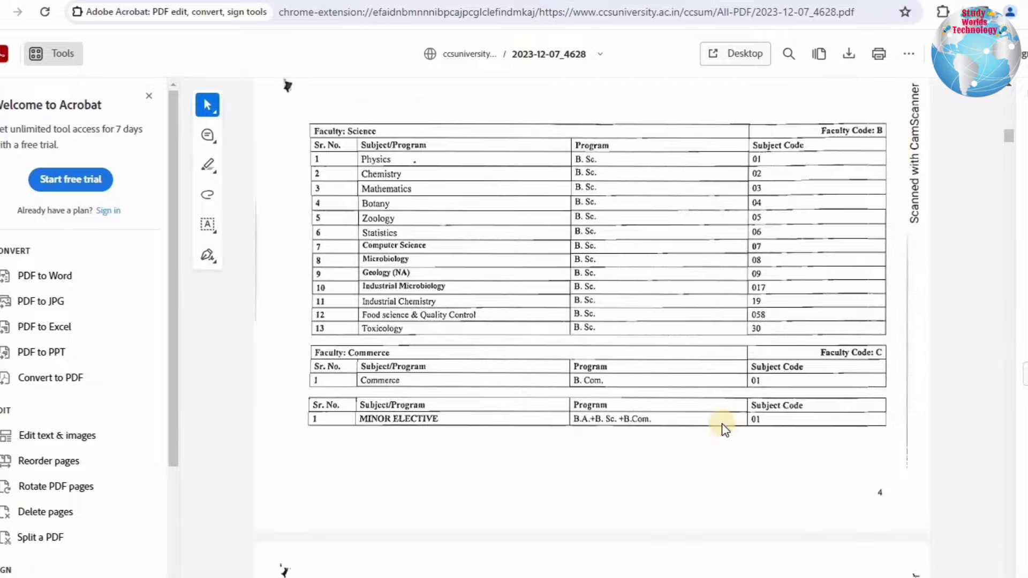
scroll(724, 428, "up", 10)
scroll(724, 429, "down", 10)
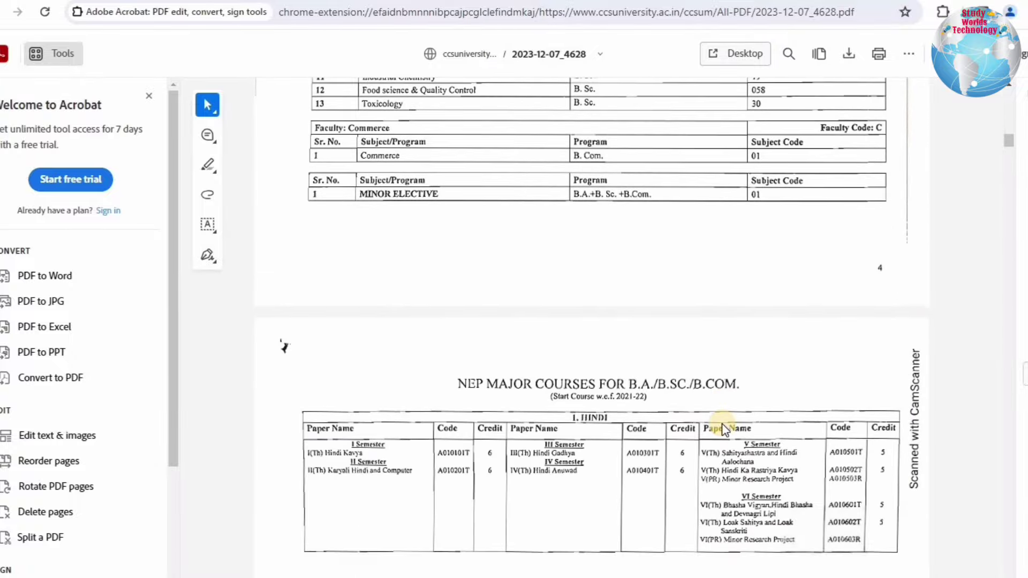
scroll(724, 428, "down", 10)
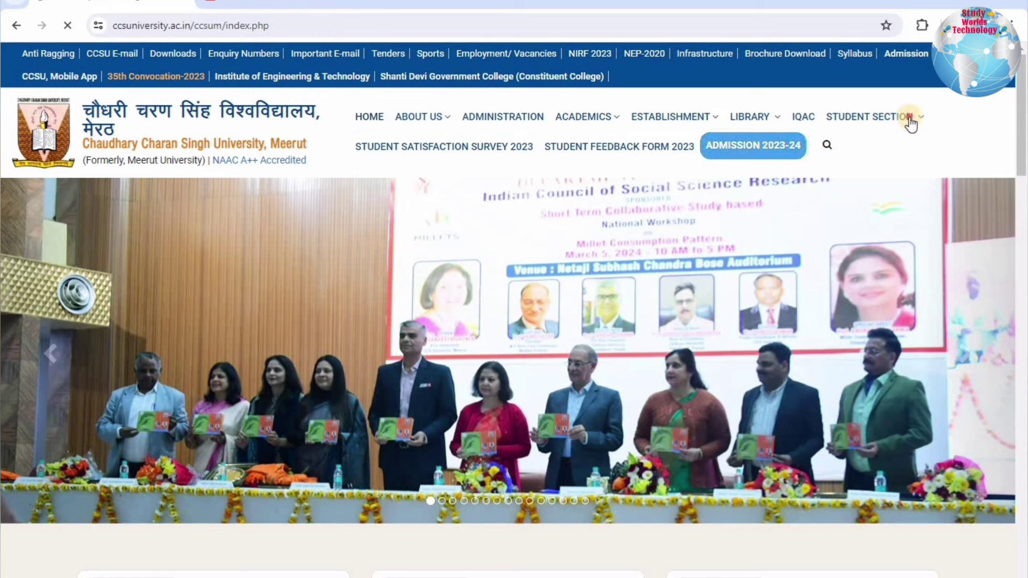
Open the university's Examination page for students and look through the list of exam forms and admit cards.
mouse_move(910, 123)
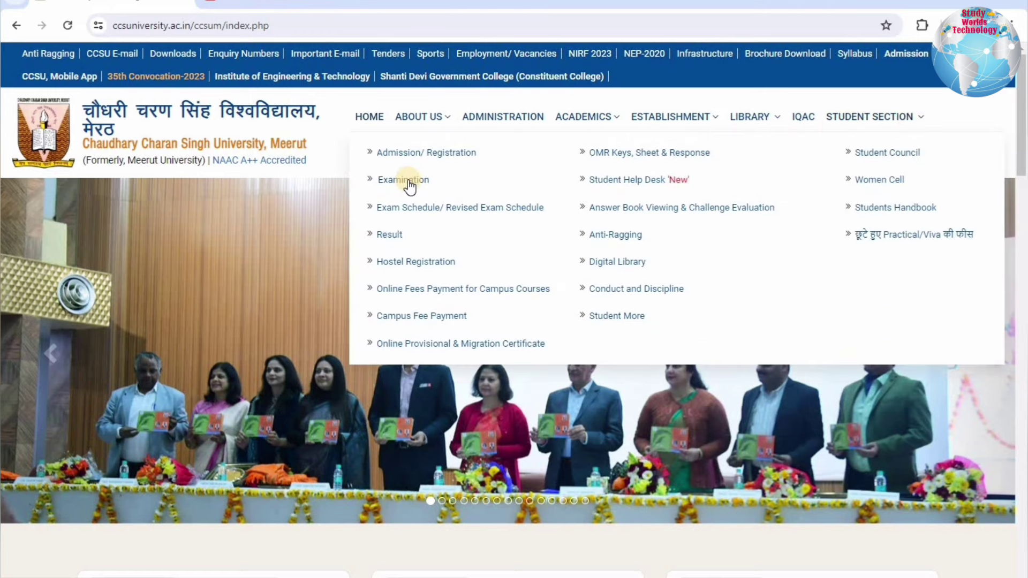
left_click(407, 180)
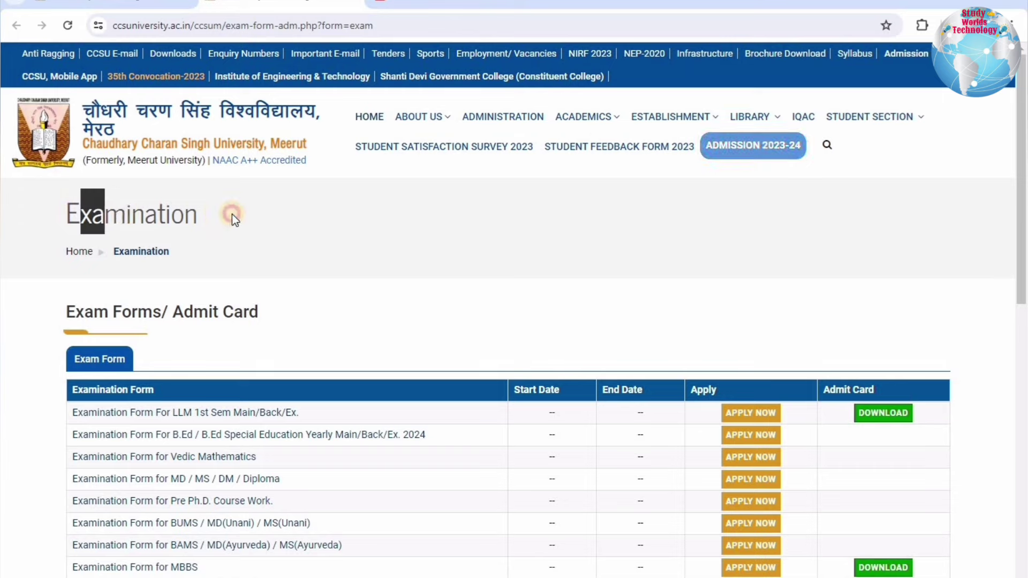
scroll(172, 160, "down", 6)
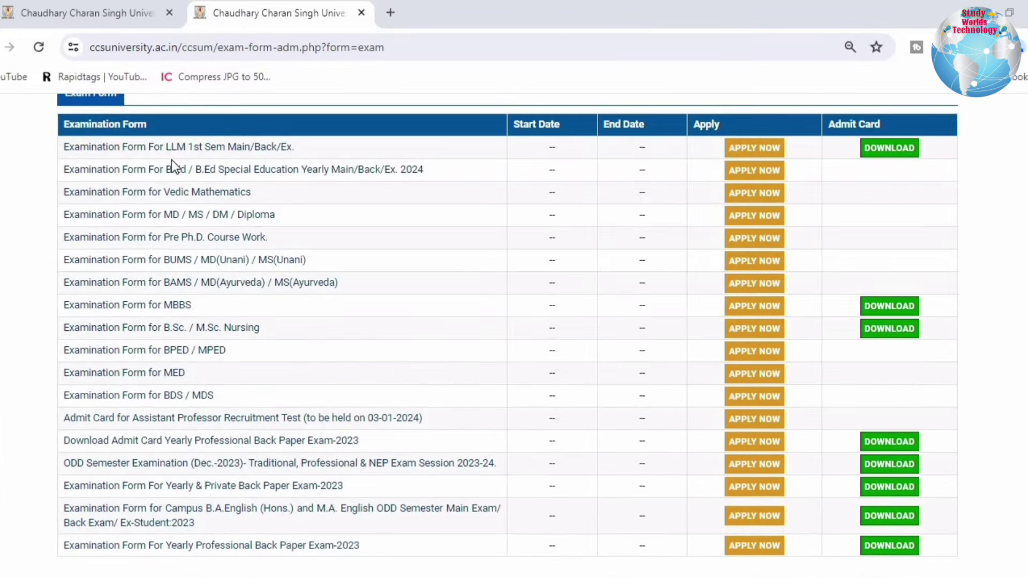
scroll(190, 287, "up", 2)
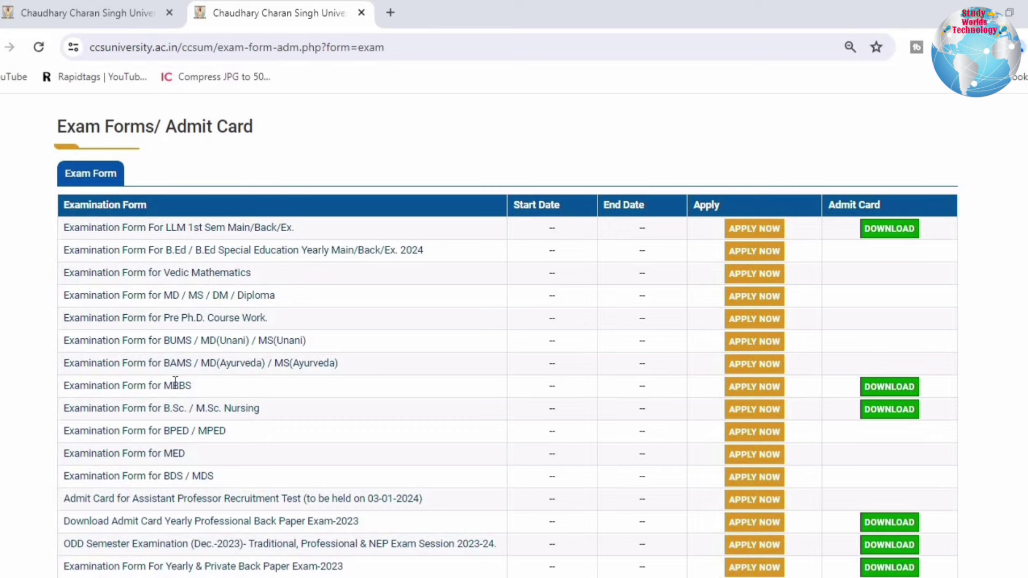
scroll(192, 382, "down", 5)
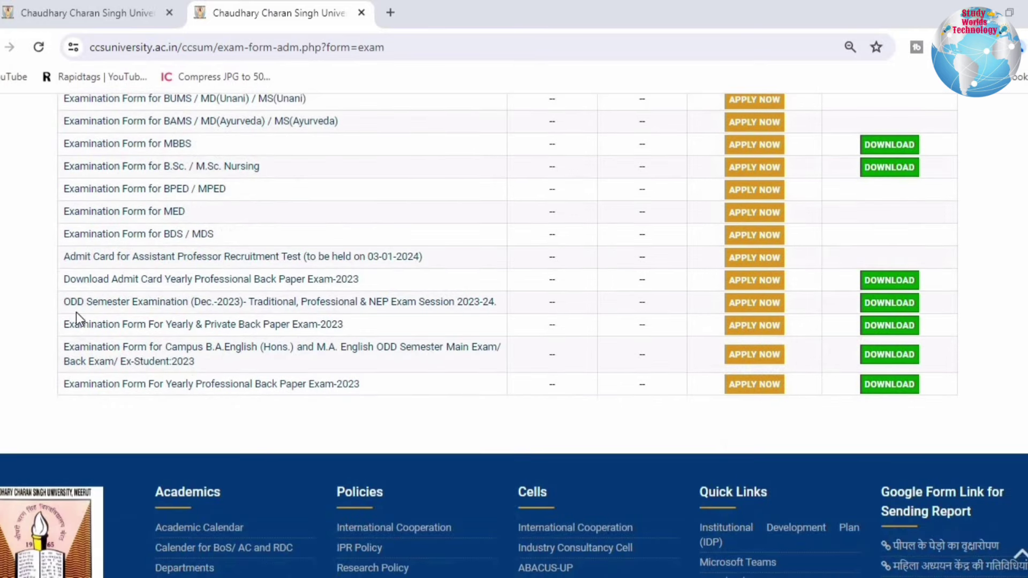
Open the application for ODD Semester Examination (Dec.-2023)- Traditional, Professional & NEP Exam Session 2023-24.
left_click_drag(63, 302, 496, 318)
scroll(299, 137, "up", 2)
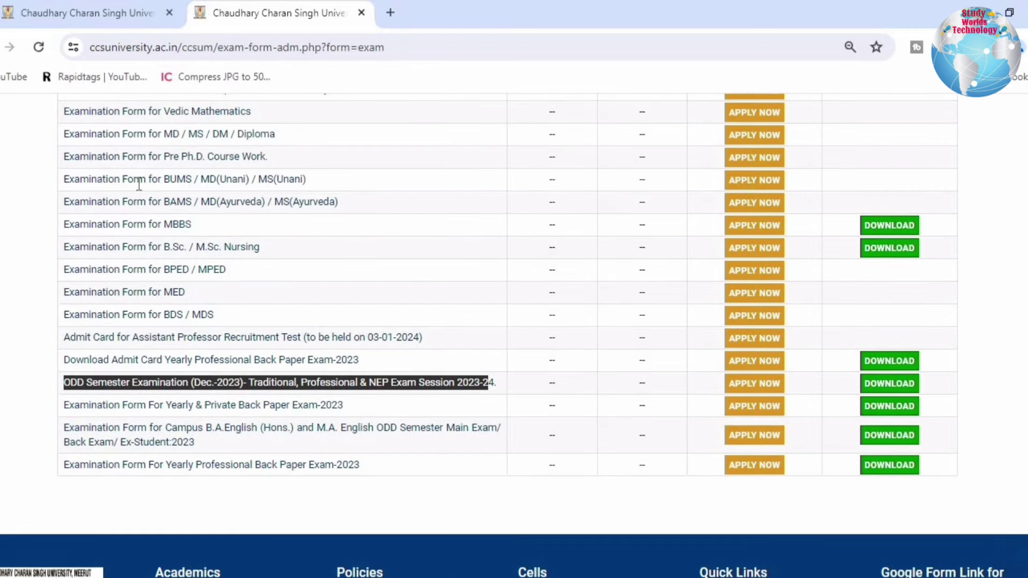
scroll(231, 227, "up", 3)
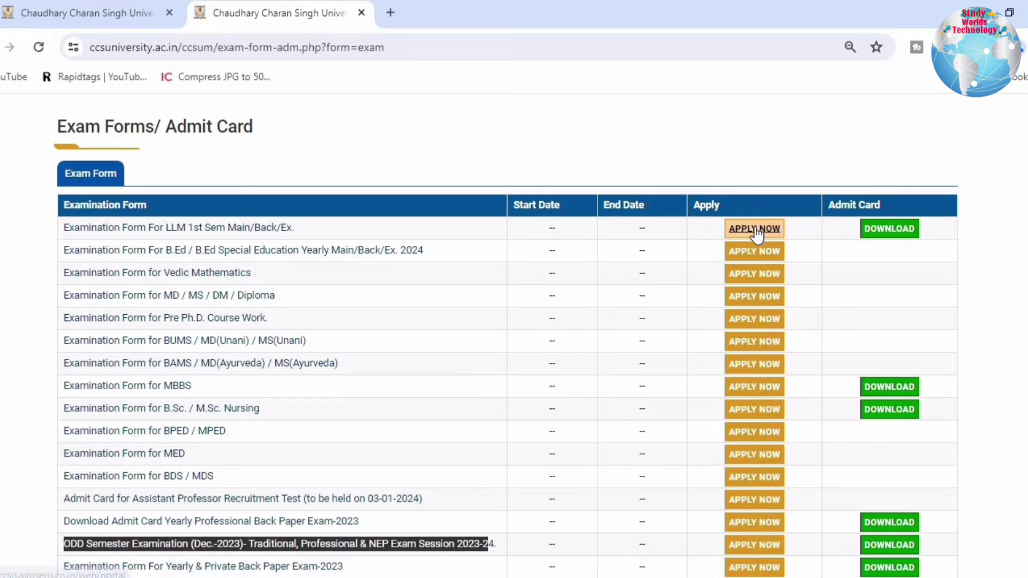
scroll(620, 301, "down", 3)
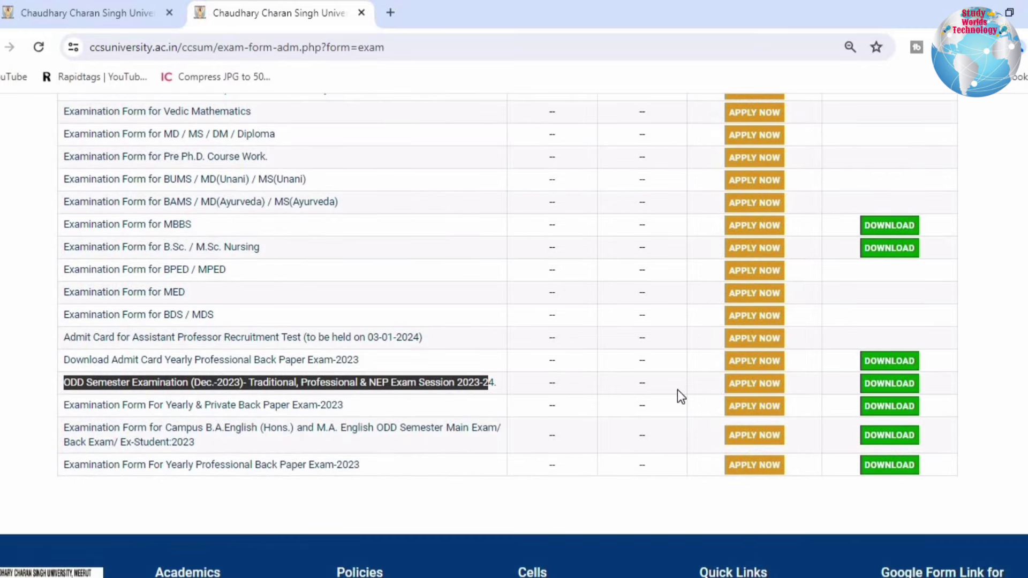
left_click(760, 384)
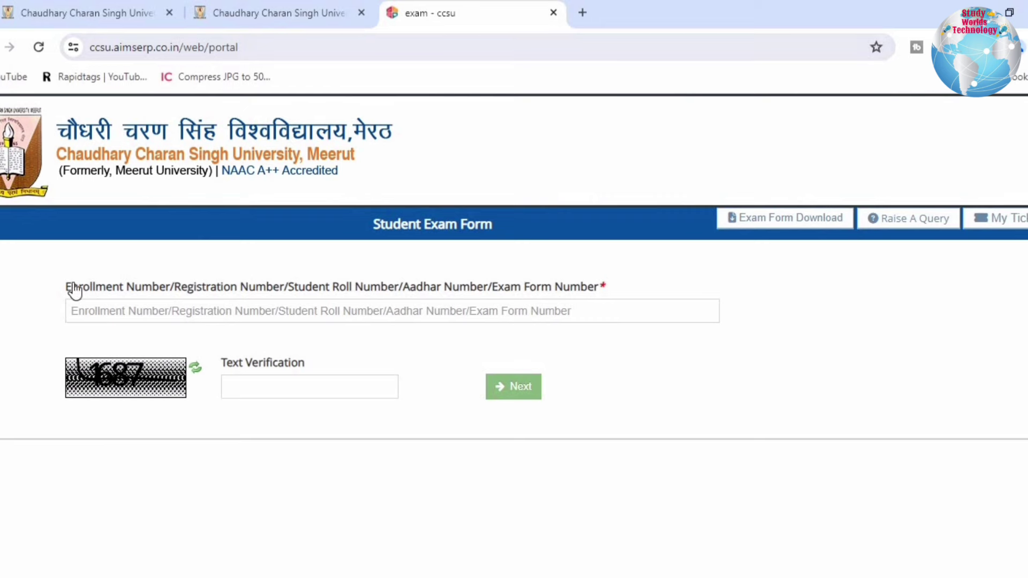
Enter the student's enrollment or registration number and the text verification code, and proceed to the student exam form.
left_click_drag(71, 289, 583, 303)
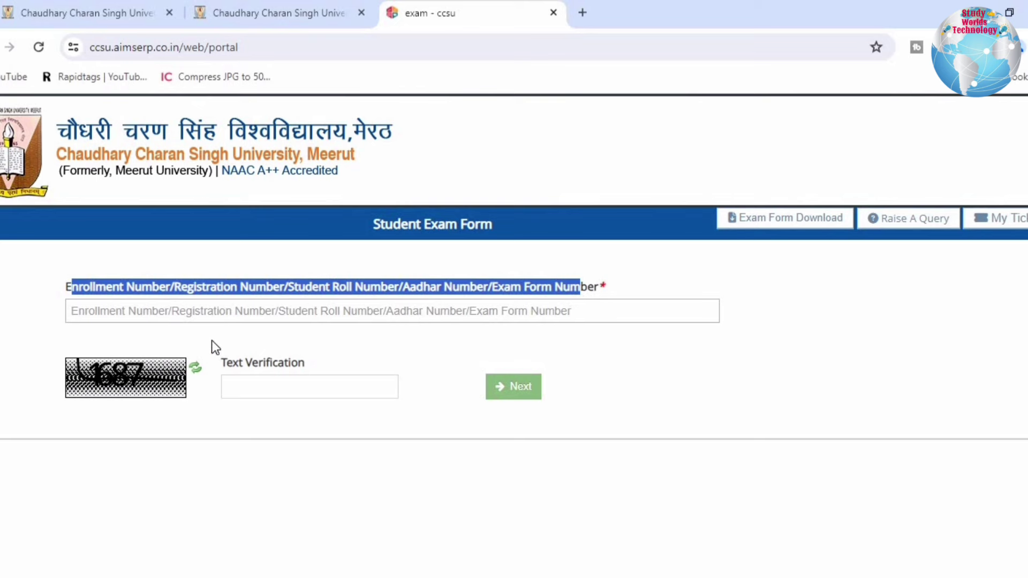
left_click(252, 386)
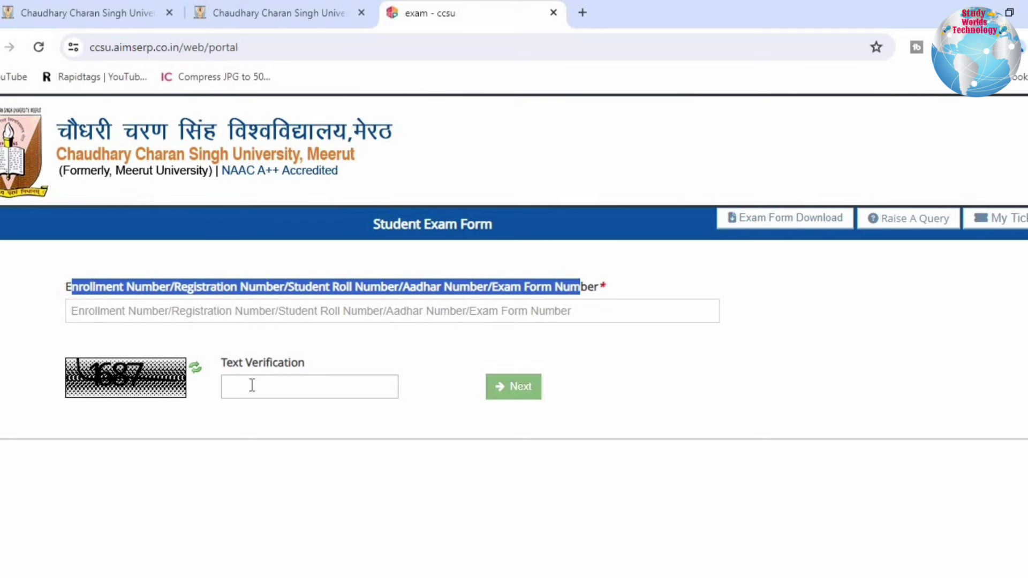
left_click(511, 388)
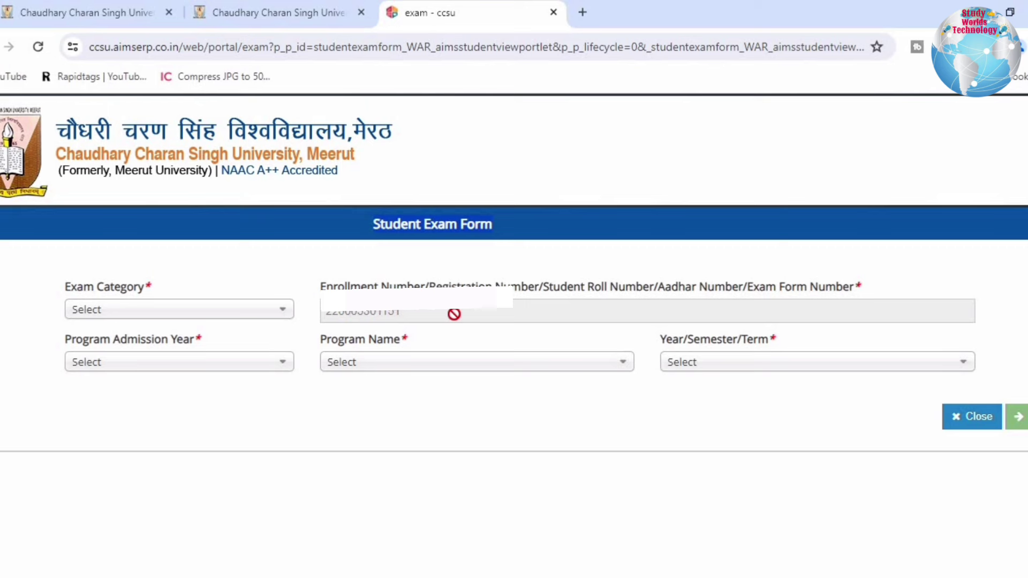
Set the exam category to UG/PG Even Semester Main Exam.
left_click_drag(63, 285, 144, 324)
left_click(143, 321)
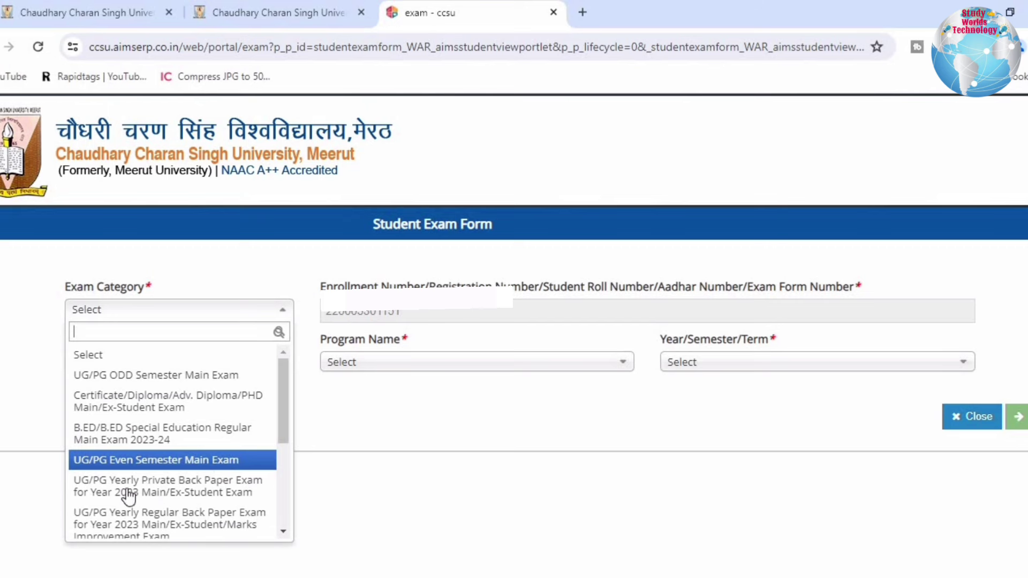
scroll(120, 493, "down", 3)
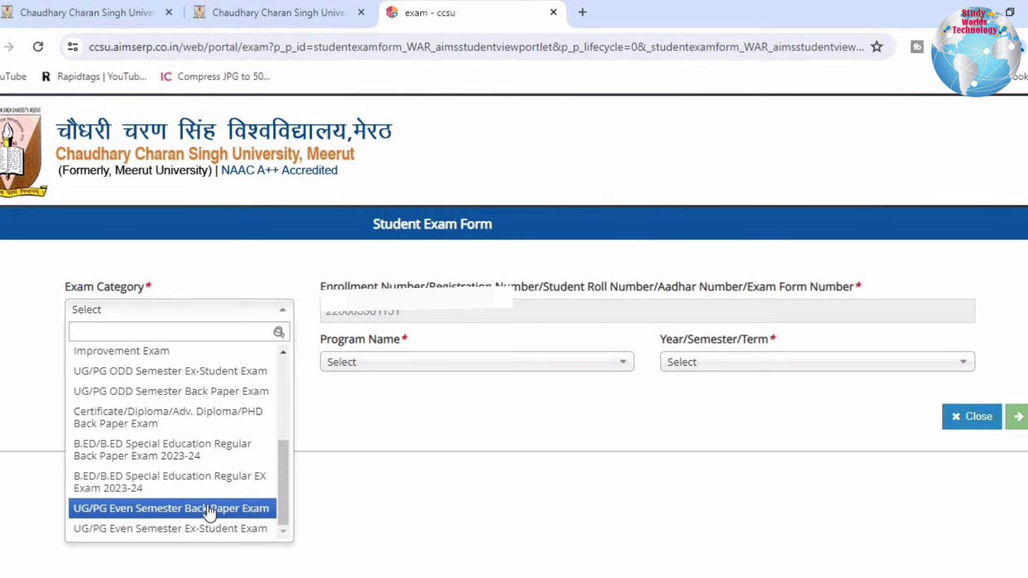
scroll(141, 418, "up", 5)
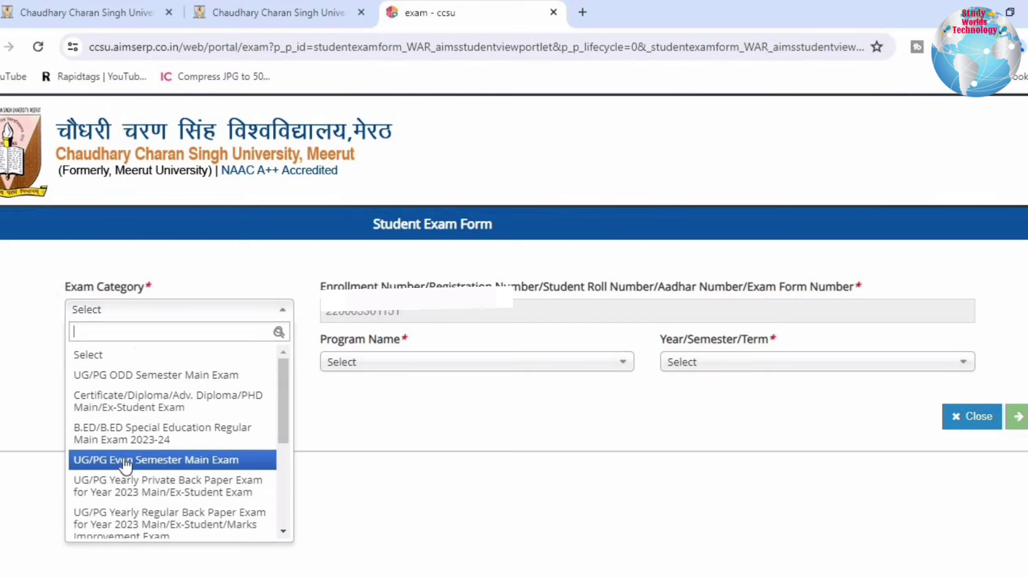
left_click(197, 469)
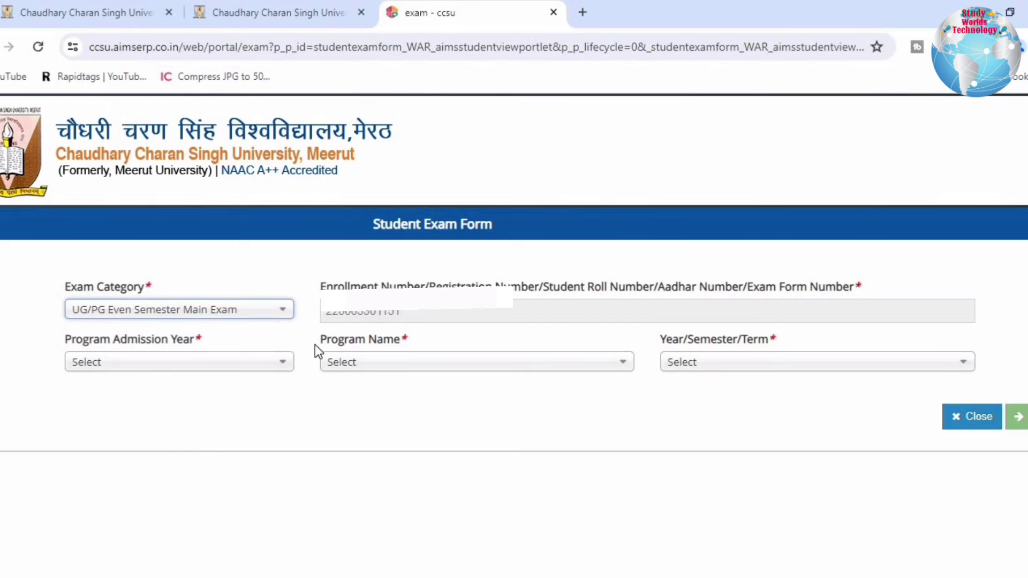
Set the program admission year to 2022 and the program name to B.A. - NEP.
left_click(134, 374)
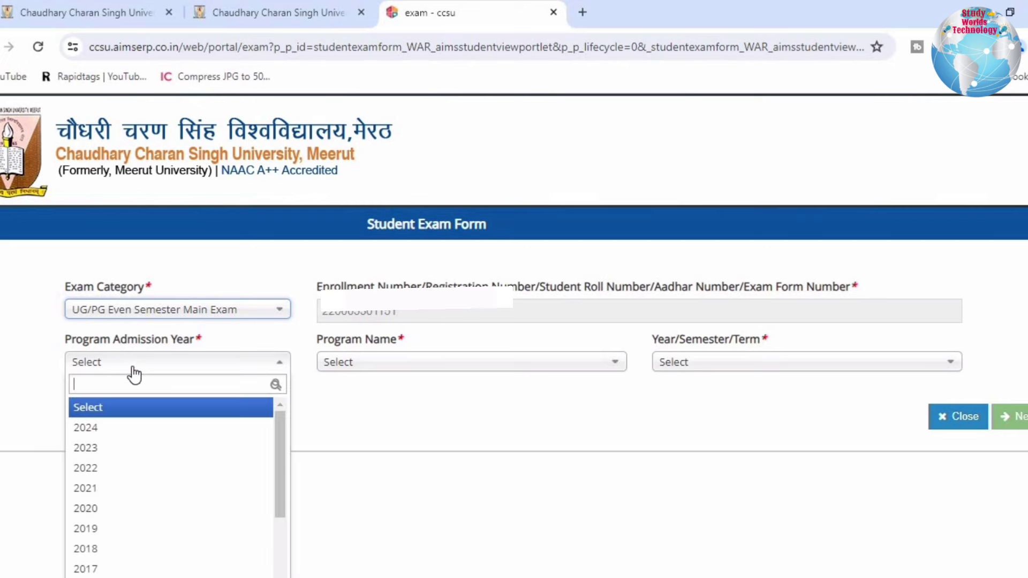
left_click(104, 472)
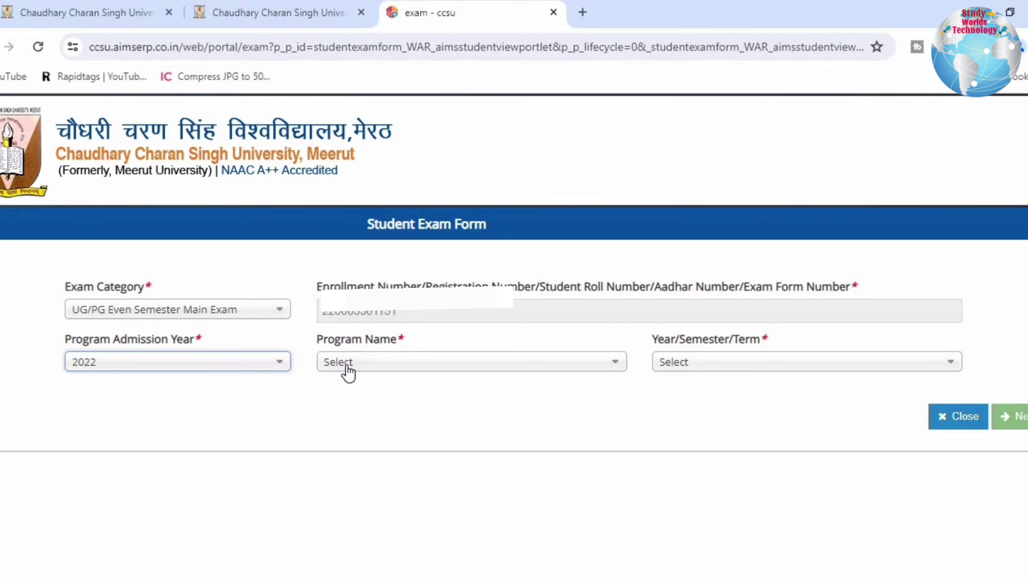
left_click(347, 366)
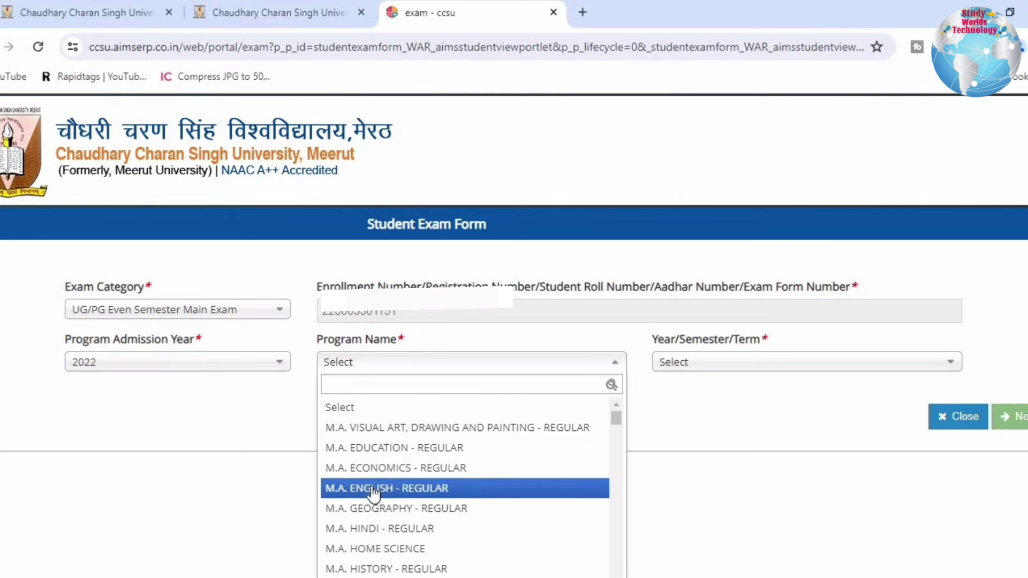
scroll(374, 492, "down", 4)
scroll(374, 496, "down", 5)
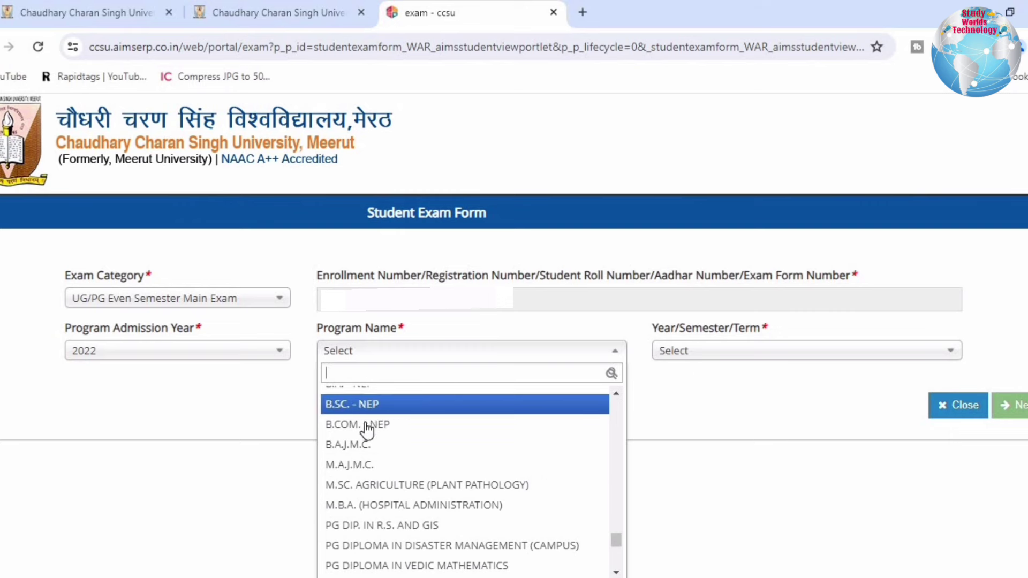
scroll(360, 469, "up", 2)
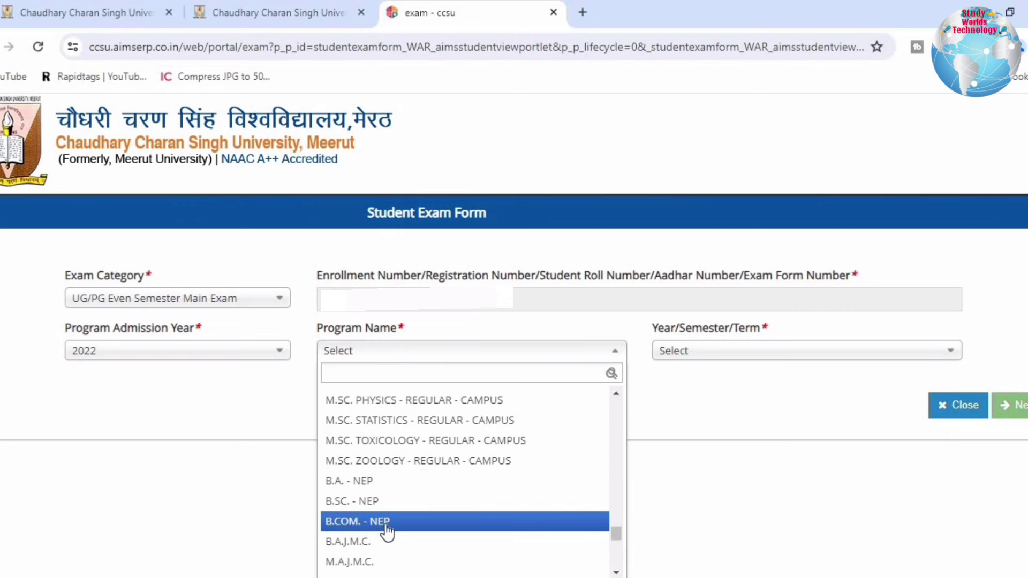
left_click(366, 483)
Set the year/semester/term to Semester 4 and proceed to the detailed exam form.
left_click(698, 355)
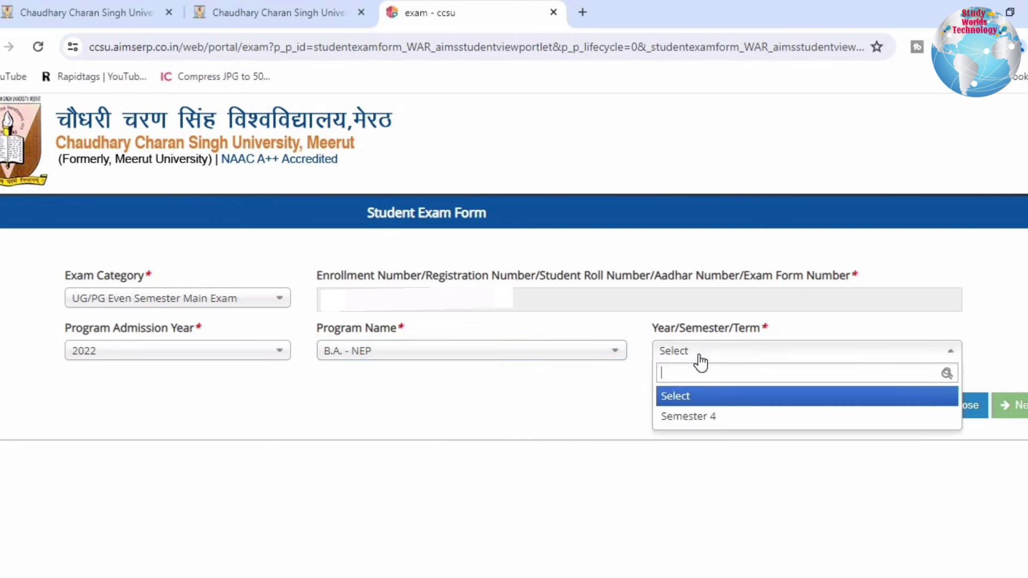
left_click(692, 415)
left_click(1011, 408)
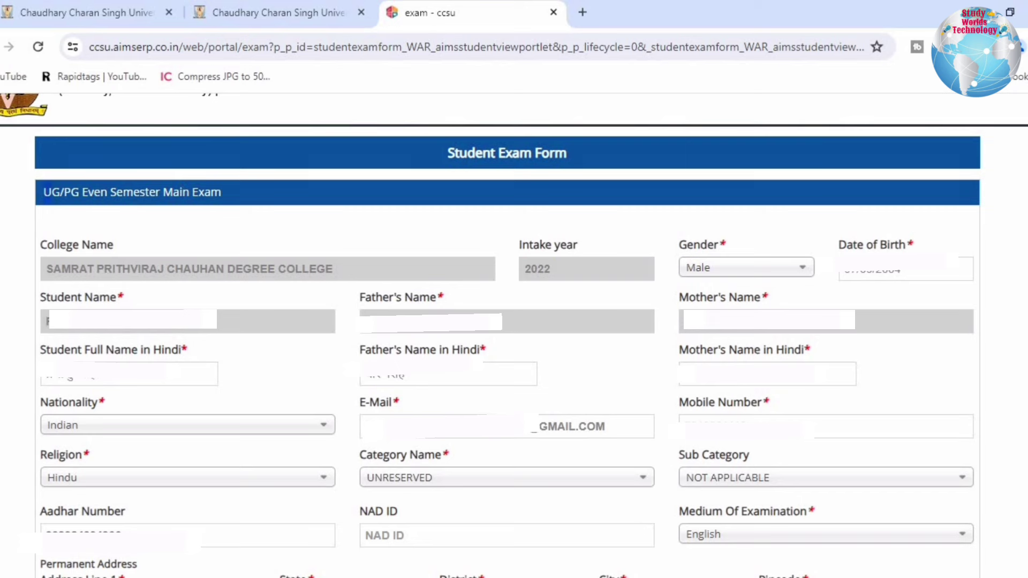
Review the prefilled student details, including the names in Hindi, nationality, e-mail, mobile number, Aadhar number and address fields.
left_click_drag(43, 192, 227, 196)
left_click(11, 261)
left_click(193, 374)
left_click(488, 364)
left_click(762, 362)
left_click(115, 412)
left_click(459, 418)
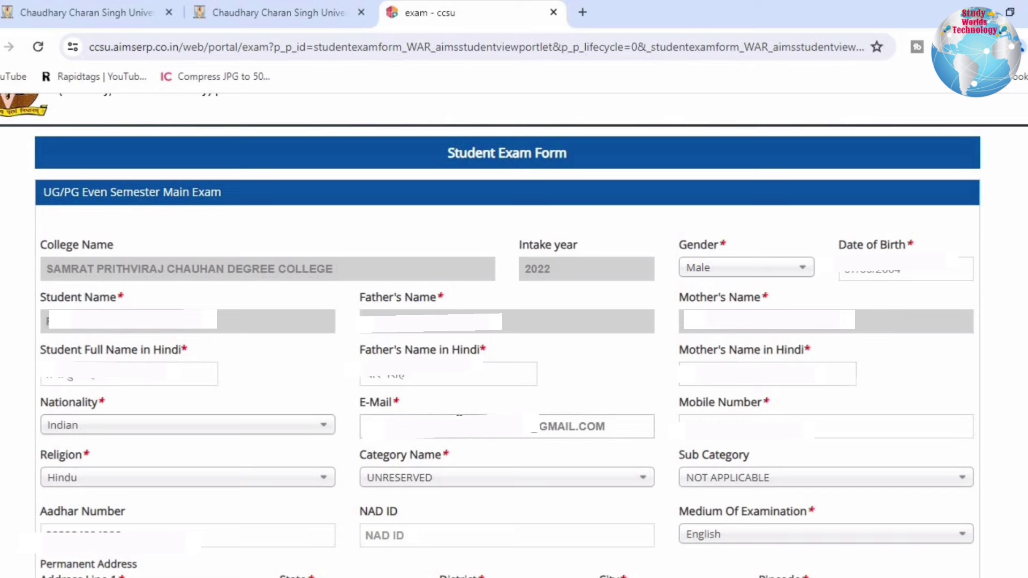
left_click(768, 420)
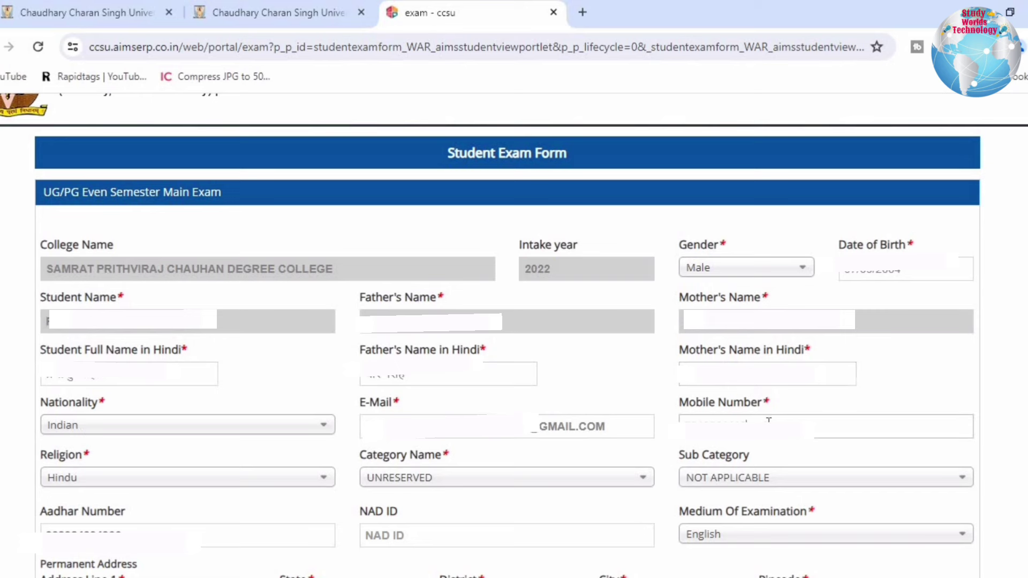
left_click(606, 425)
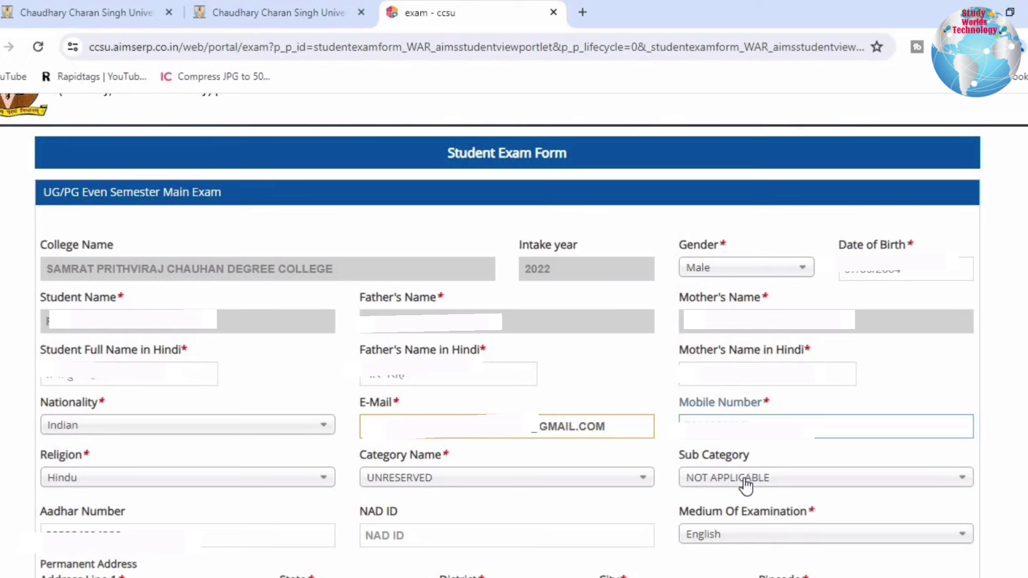
scroll(746, 484, "down", 7)
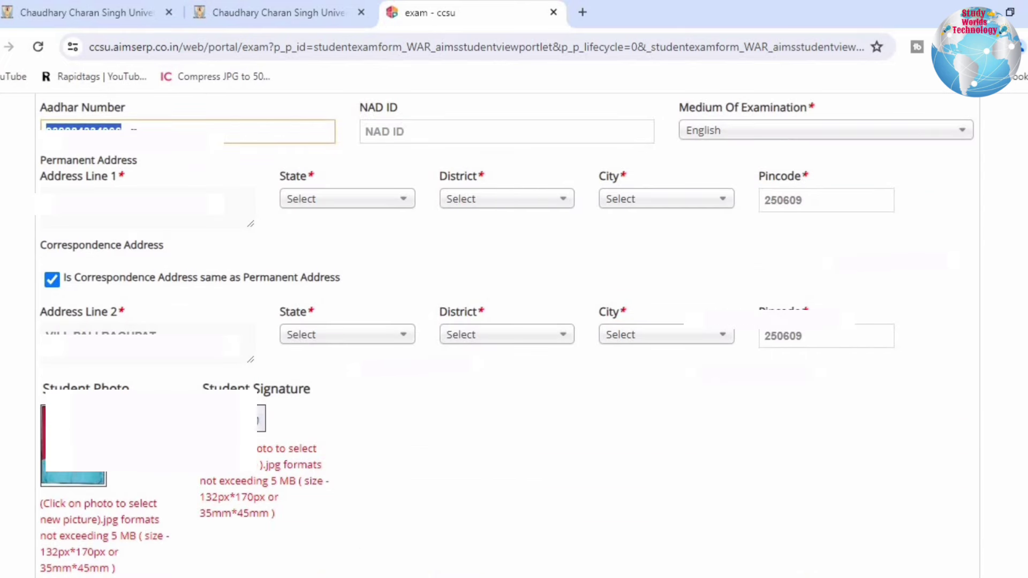
left_click(202, 181)
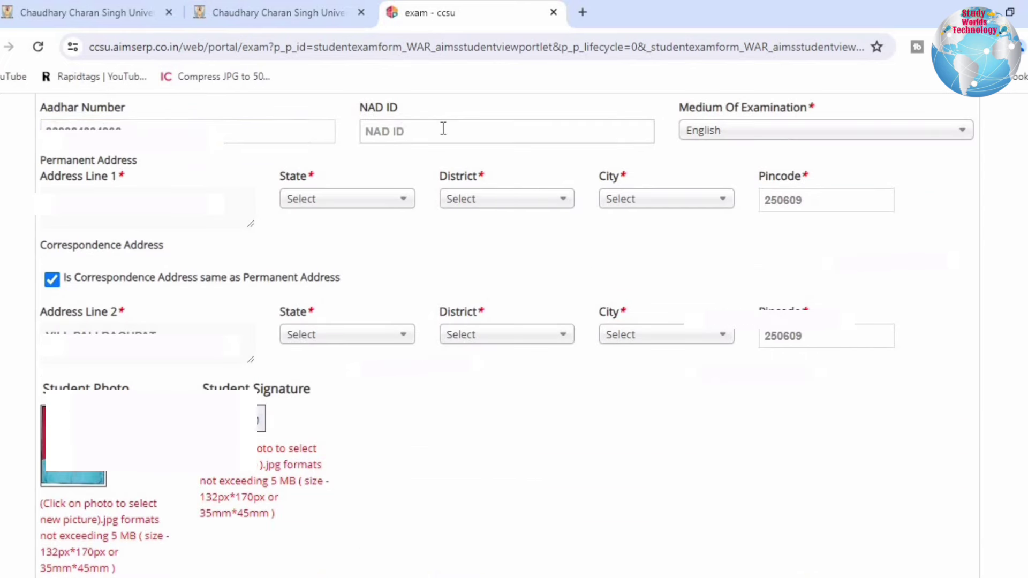
Check the available options for the medium of examination.
scroll(589, 137, "up", 1)
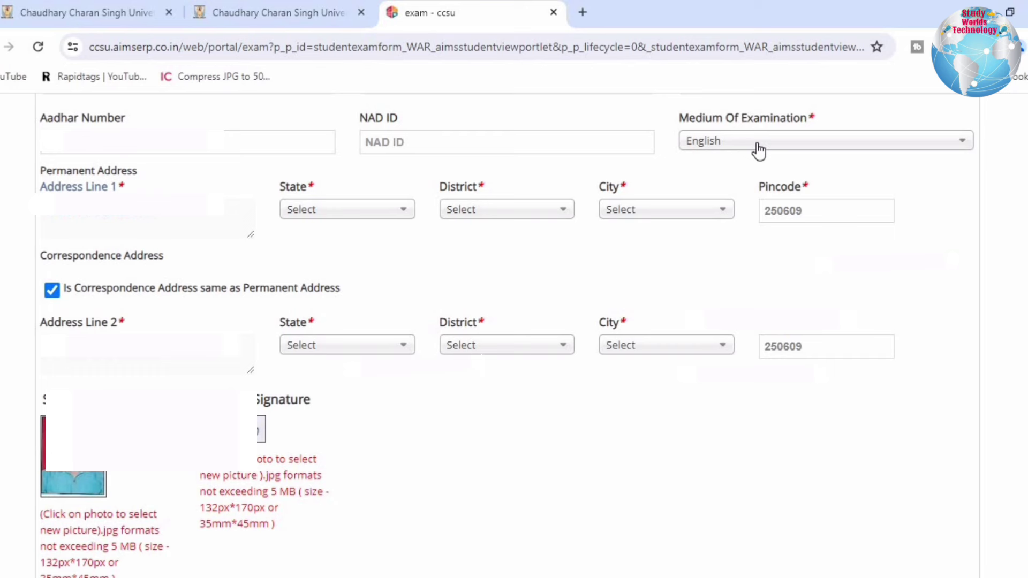
left_click(755, 148)
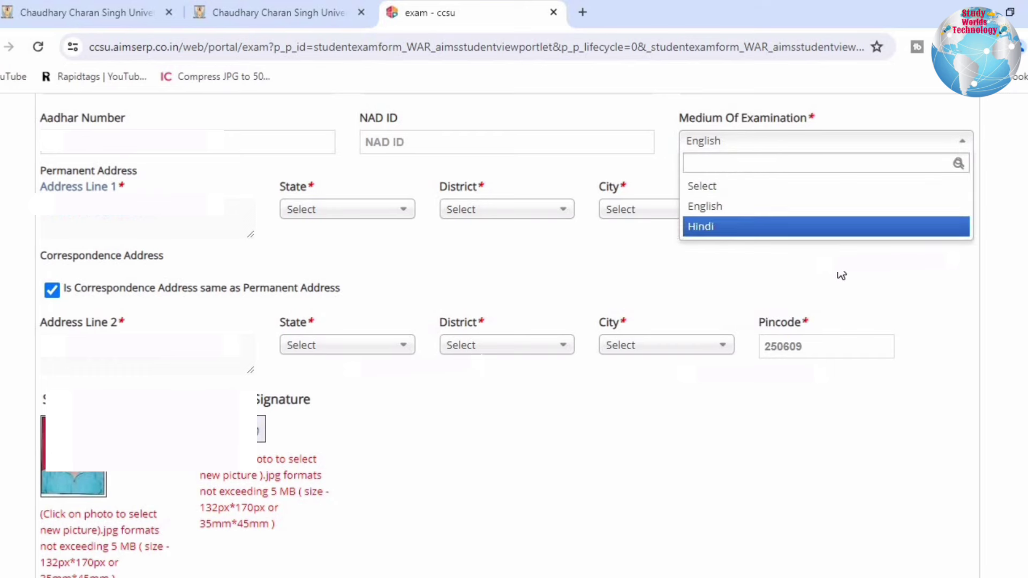
left_click(221, 166)
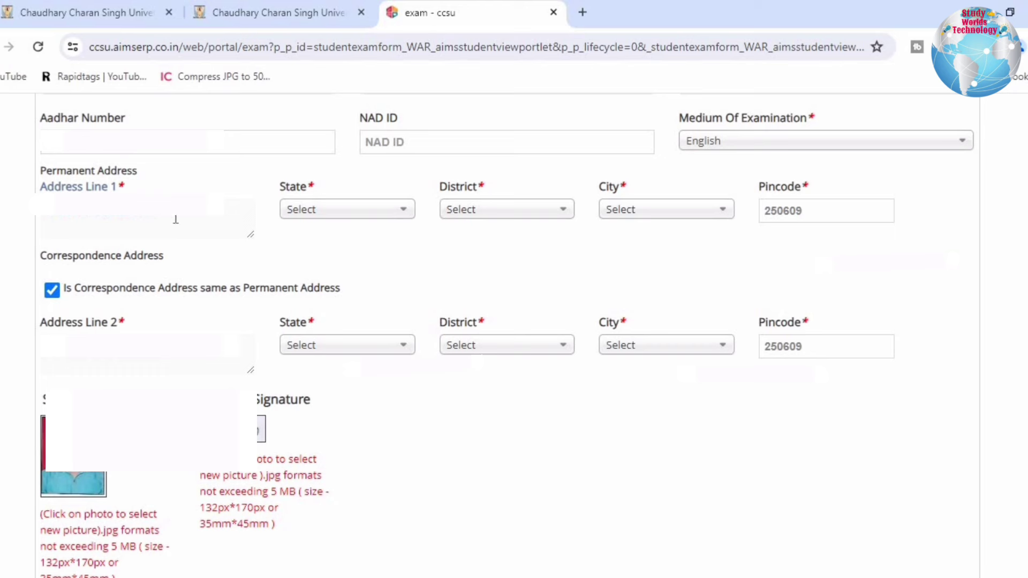
Set the permanent address's state to Uttar Pradesh and its district to Baghpat.
left_click(340, 218)
scroll(302, 334, "down", 10)
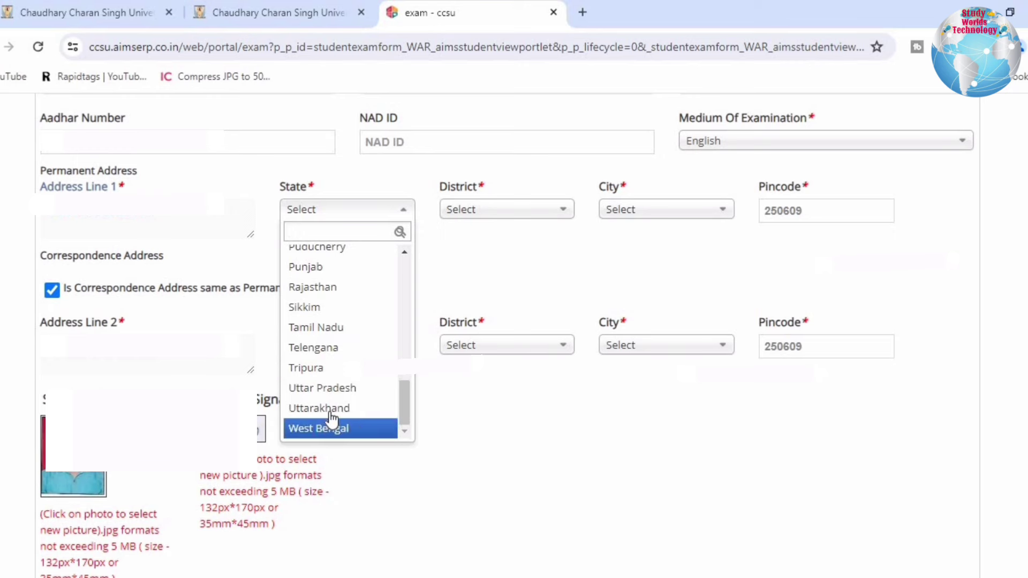
left_click(328, 388)
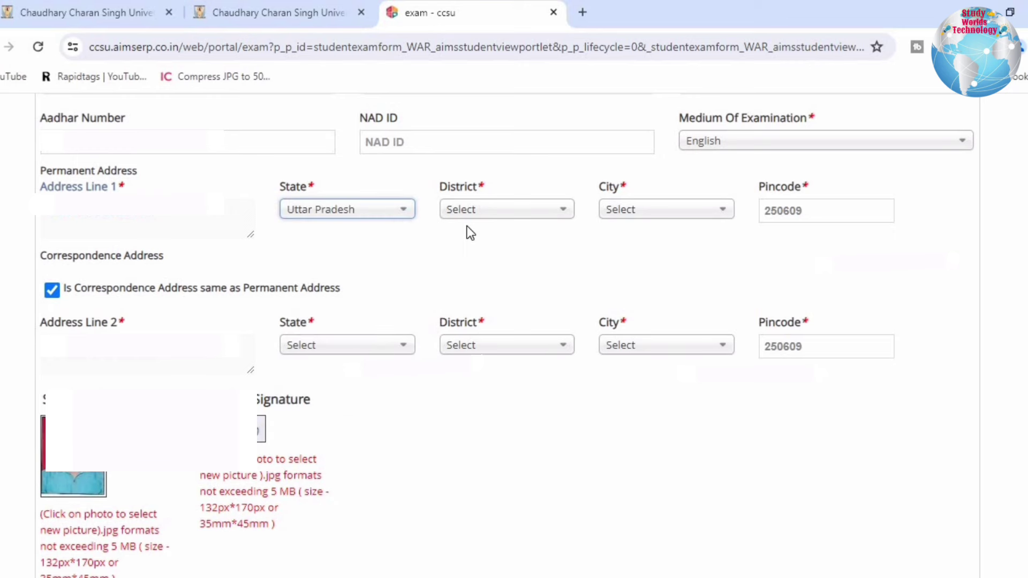
left_click(500, 210)
scroll(488, 300, "down", 3)
left_click(489, 346)
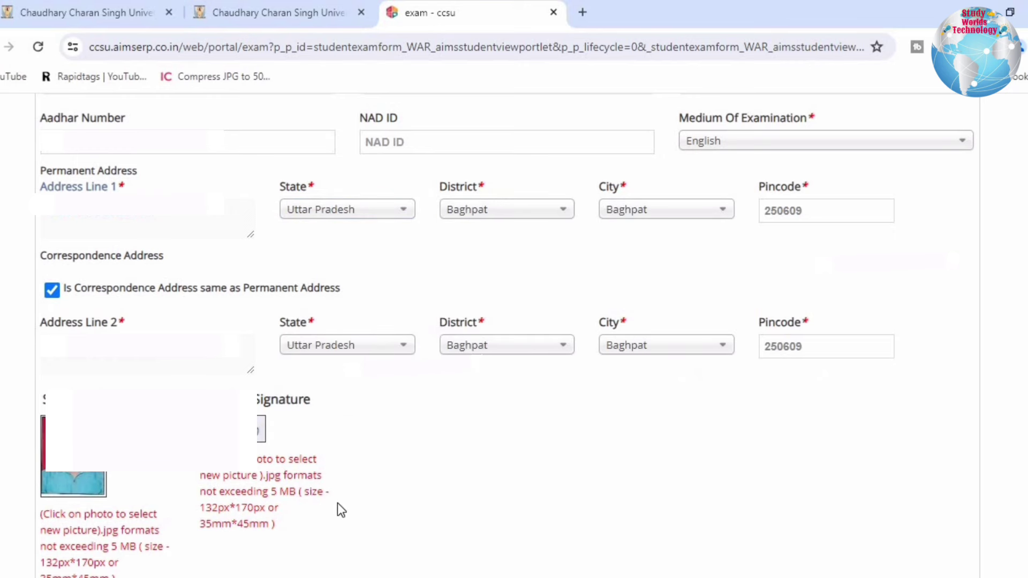
Select Other as the previous board/university.
scroll(404, 466, "down", 6)
left_click_drag(42, 199, 191, 208)
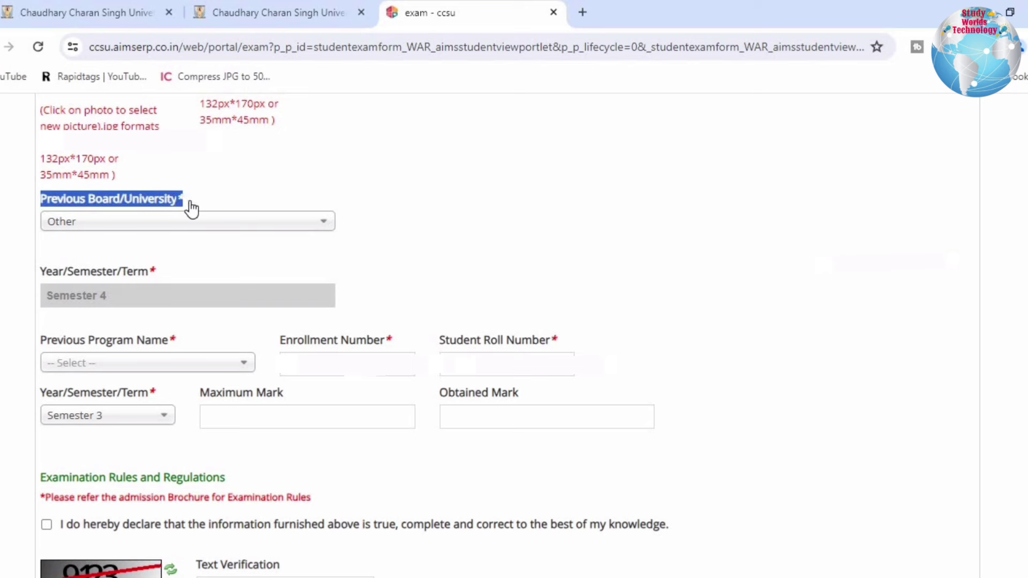
left_click(74, 230)
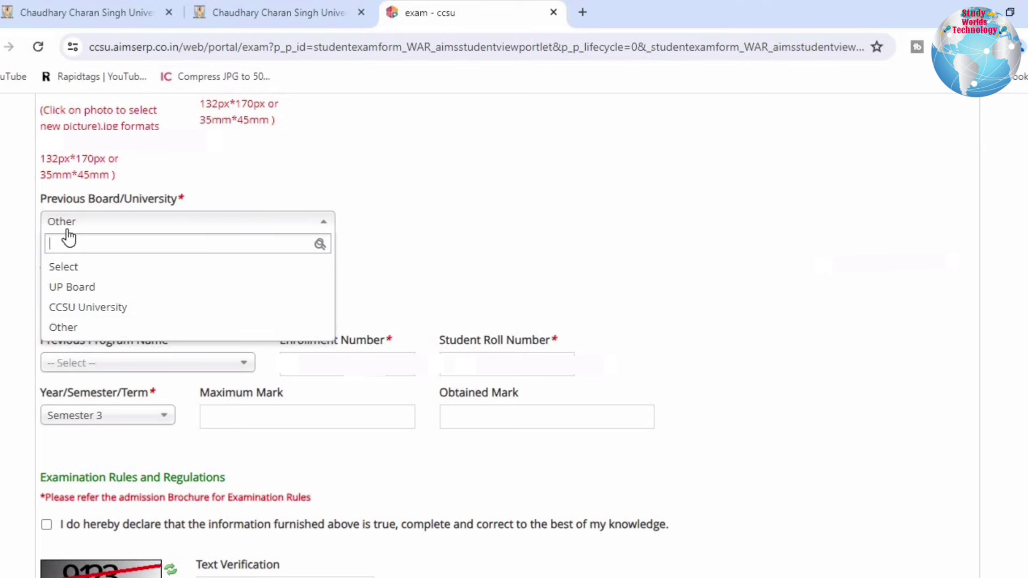
left_click(51, 327)
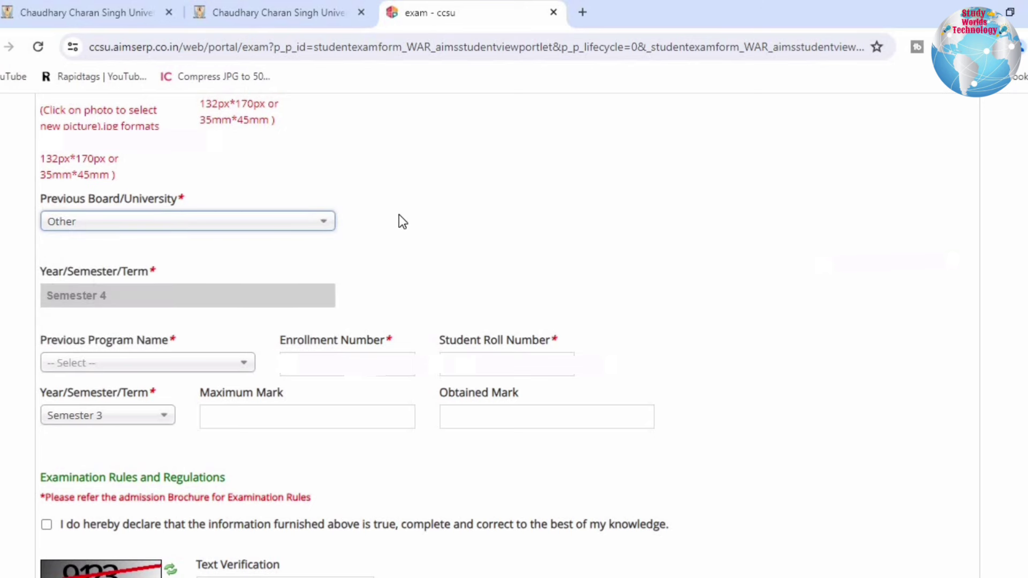
Set the previous program name to B.A. in the previous education details.
left_click_drag(40, 271, 154, 276)
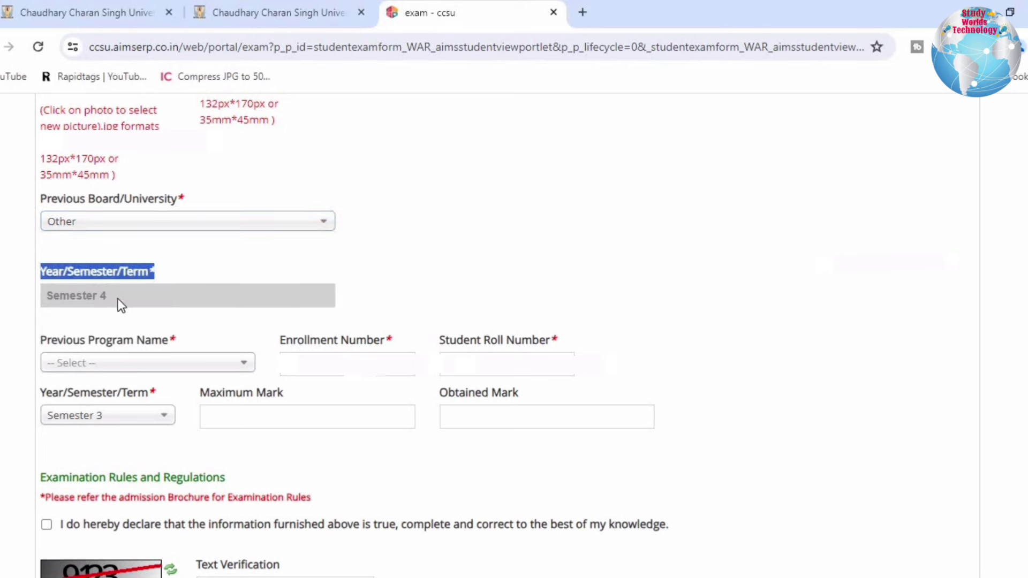
left_click_drag(42, 341, 121, 362)
left_click(98, 362)
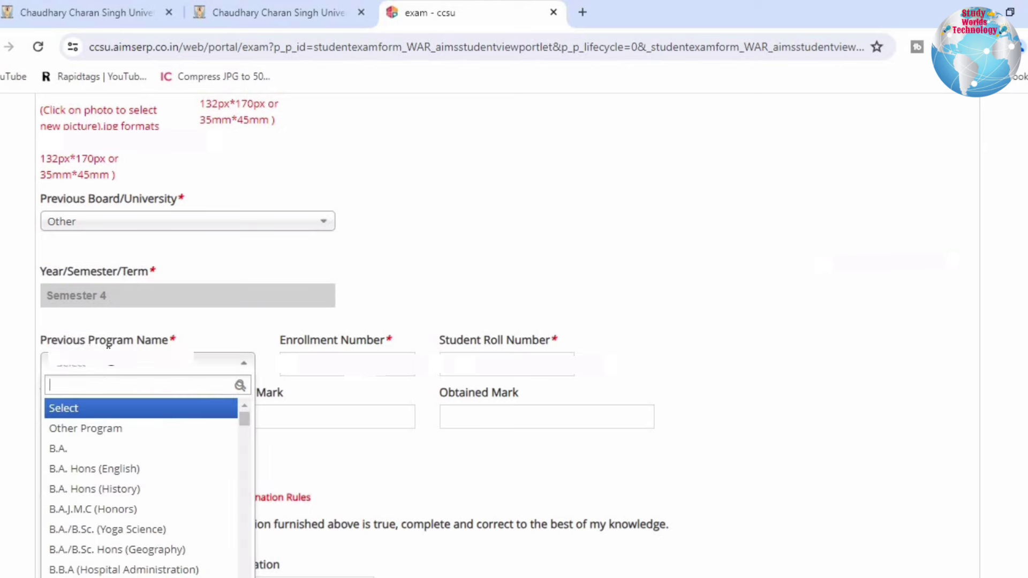
left_click(56, 450)
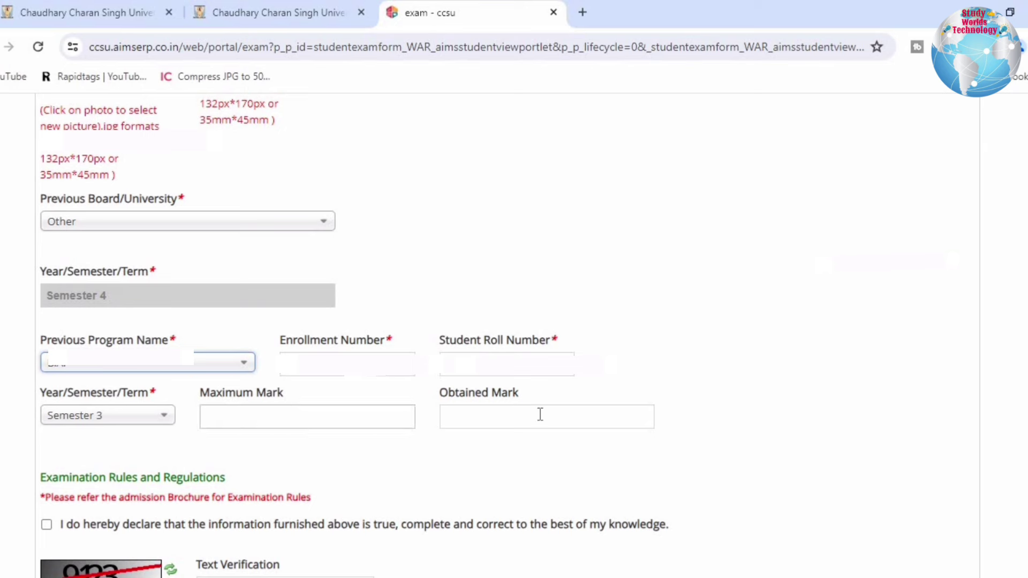
Enter 1 as both the maximum mark and the obtained mark for Semester 3.
left_click(326, 422)
type("1")
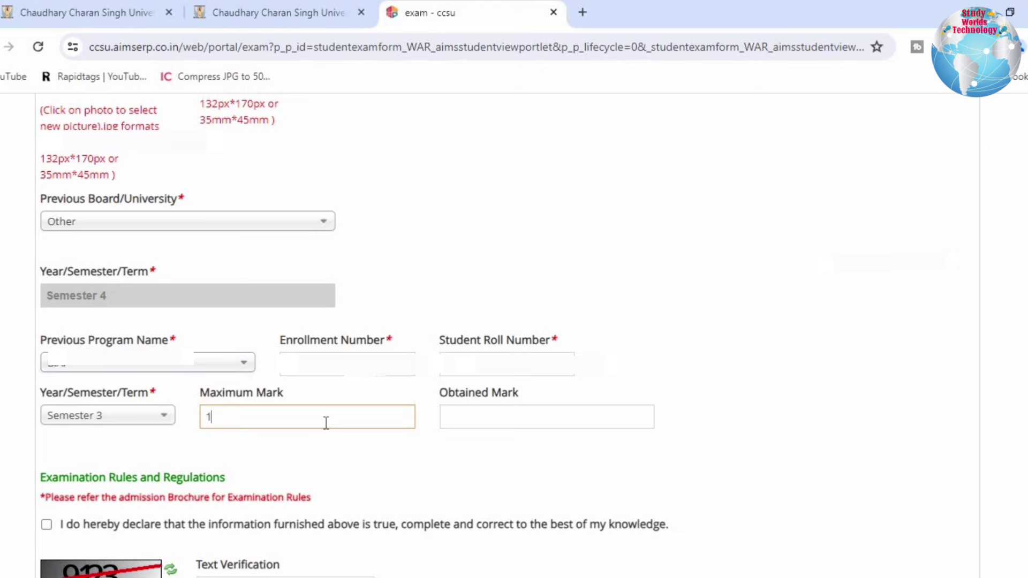
left_click(459, 423)
type("1")
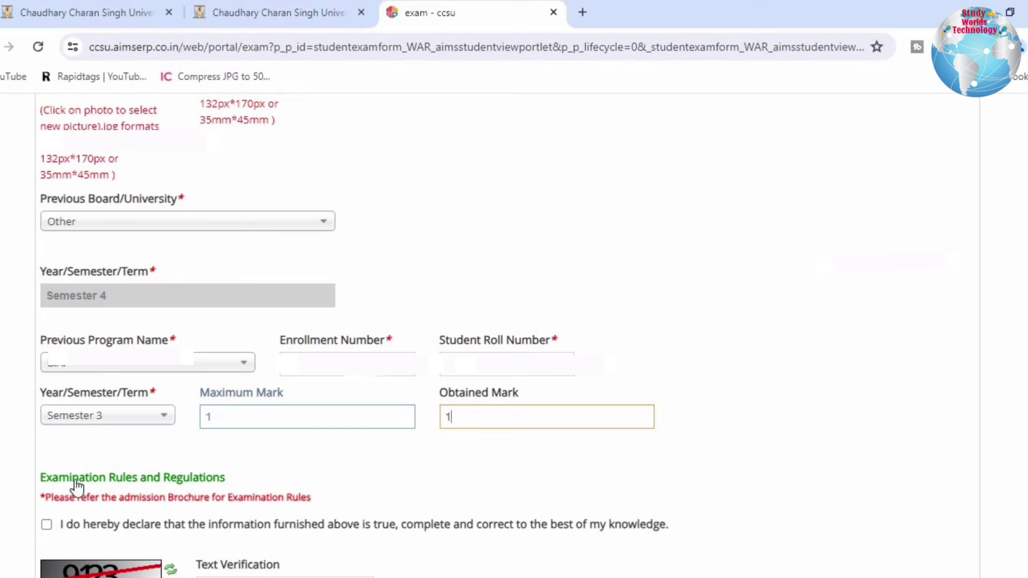
Accept the declaration of correct information and complete the text verification to proceed to the paper selection.
left_click_drag(52, 479, 232, 488)
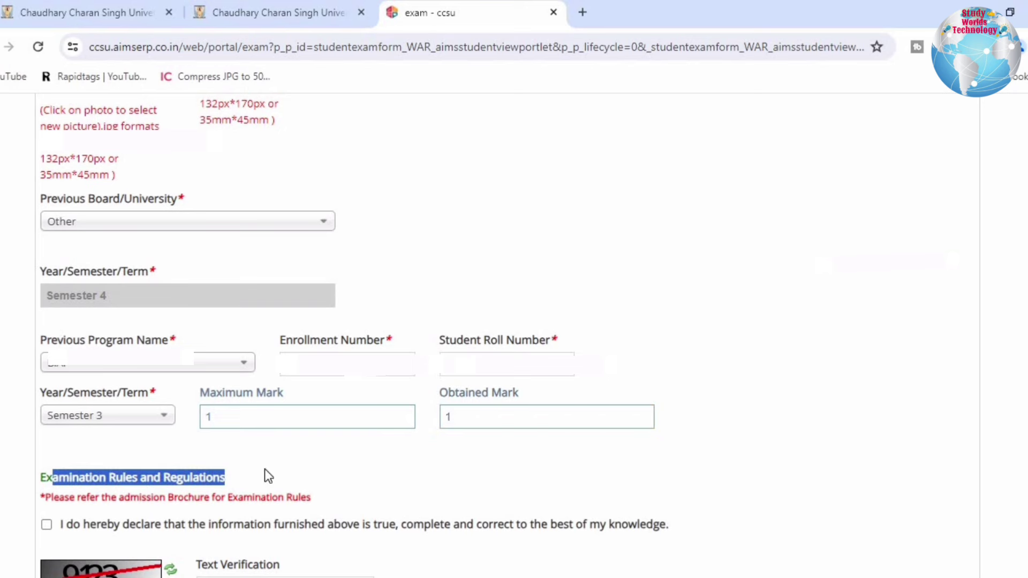
left_click(176, 488)
left_click(47, 524)
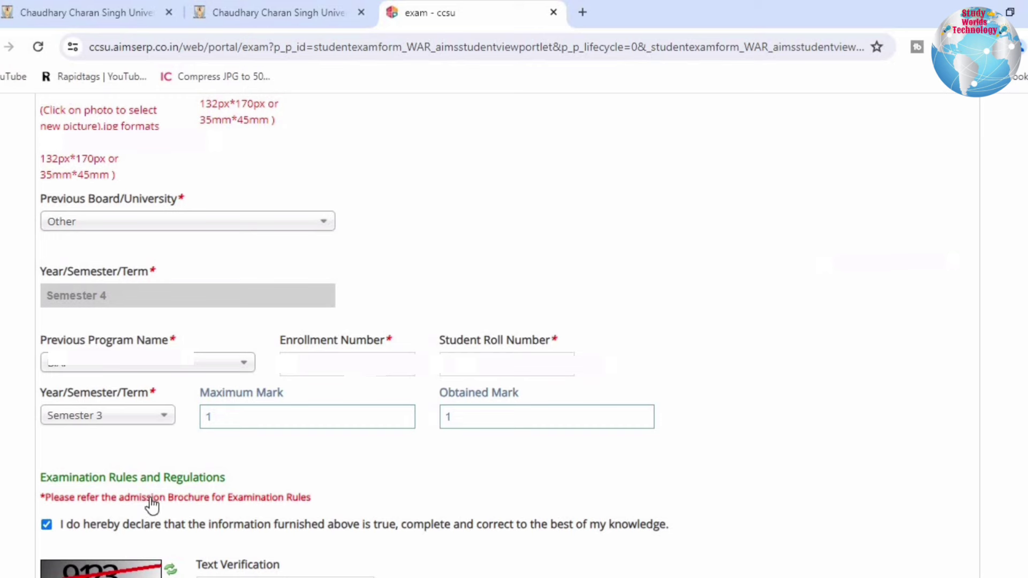
scroll(177, 506, "down", 2)
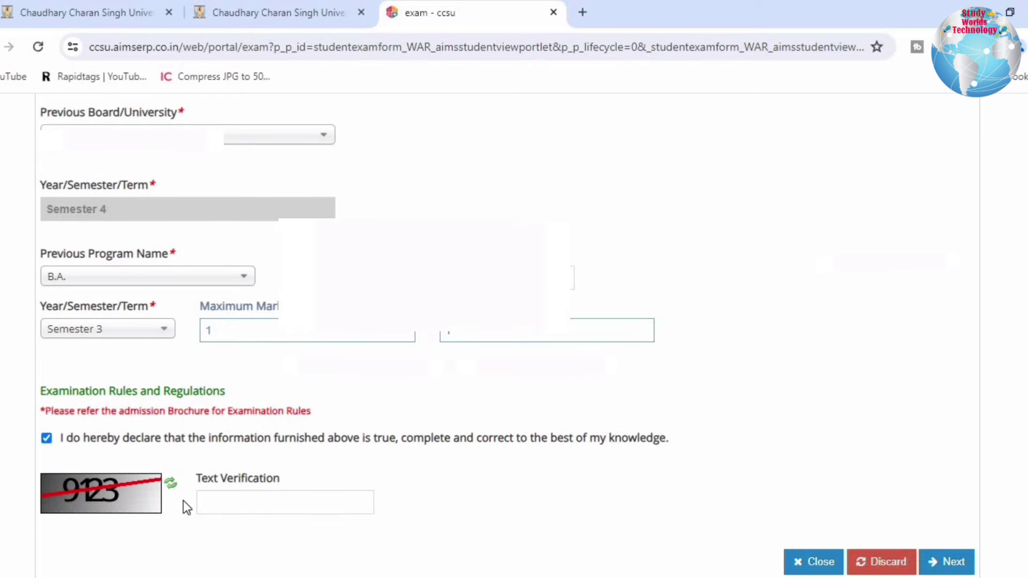
left_click(938, 563)
left_click(287, 504)
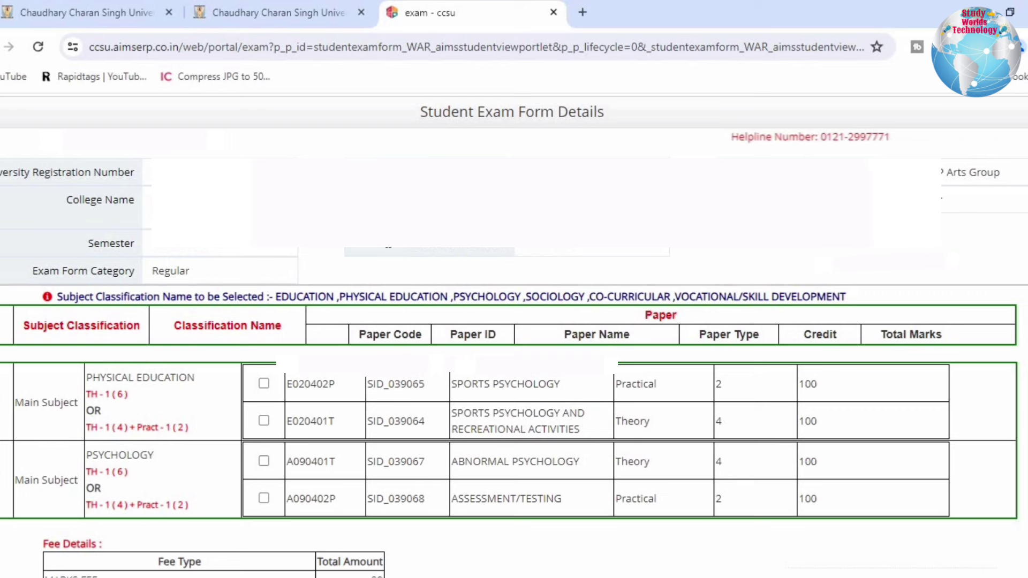
Select the Physical Education papers Sports Psychology (practical) and Sports Psychology and Recreational Activities (theory).
left_click_drag(159, 271, 252, 271)
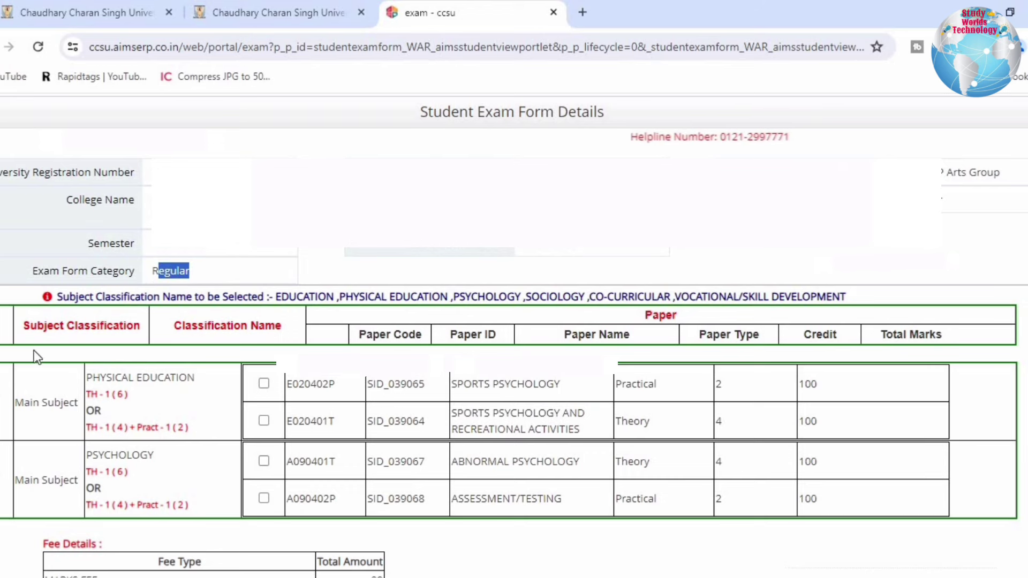
left_click_drag(93, 378, 195, 377)
scroll(305, 133, "down", 3)
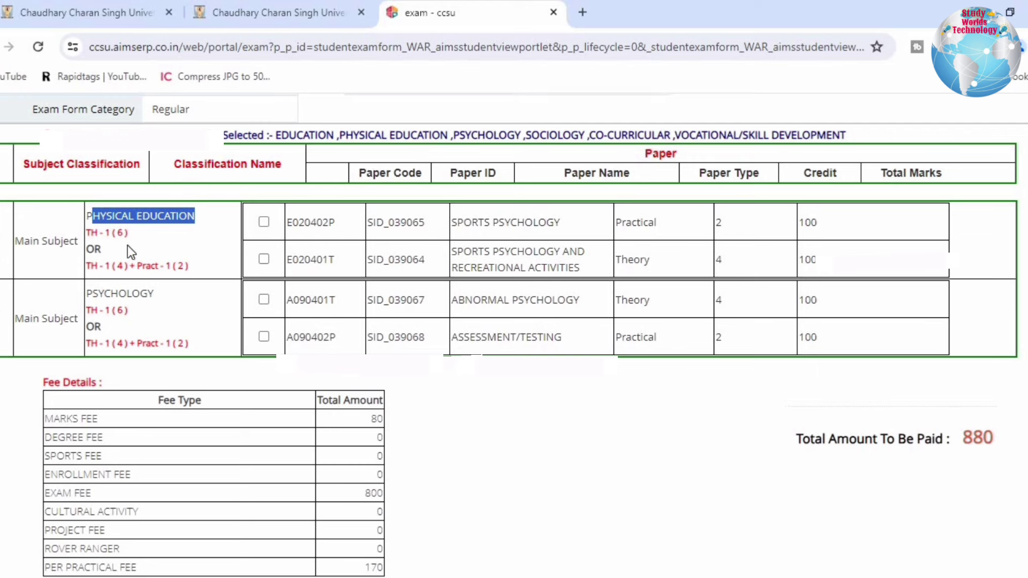
double_click(120, 265)
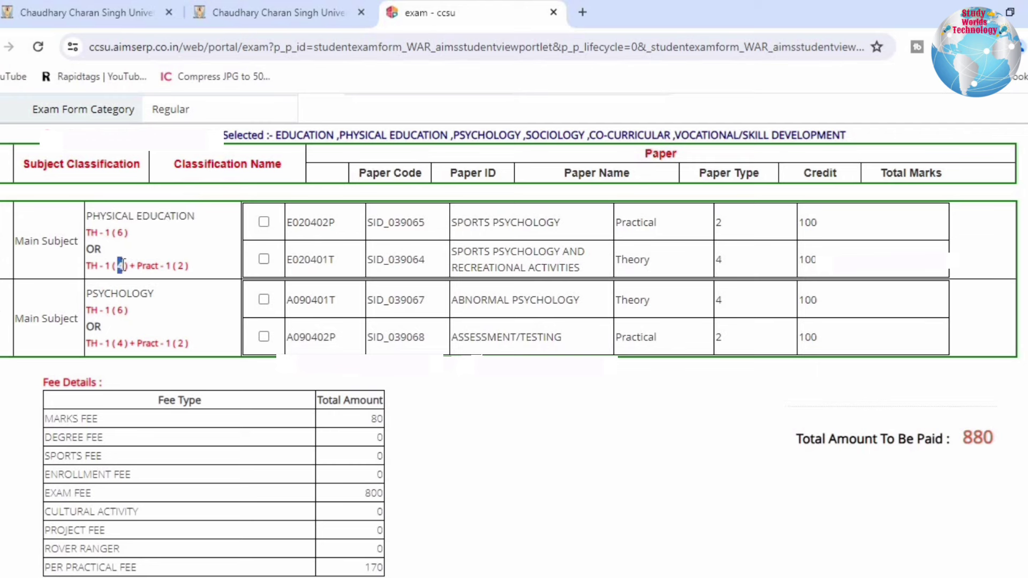
double_click(181, 265)
left_click(263, 222)
left_click(263, 259)
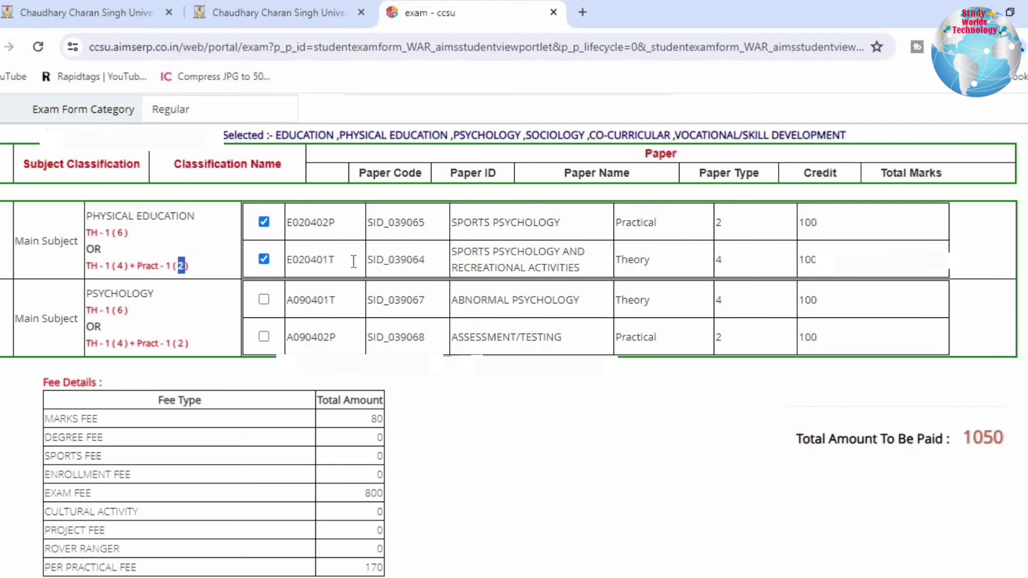
Select the Psychology papers Abnormal Psychology (theory) and Assessment/Testing (practical).
left_click_drag(114, 217, 200, 223)
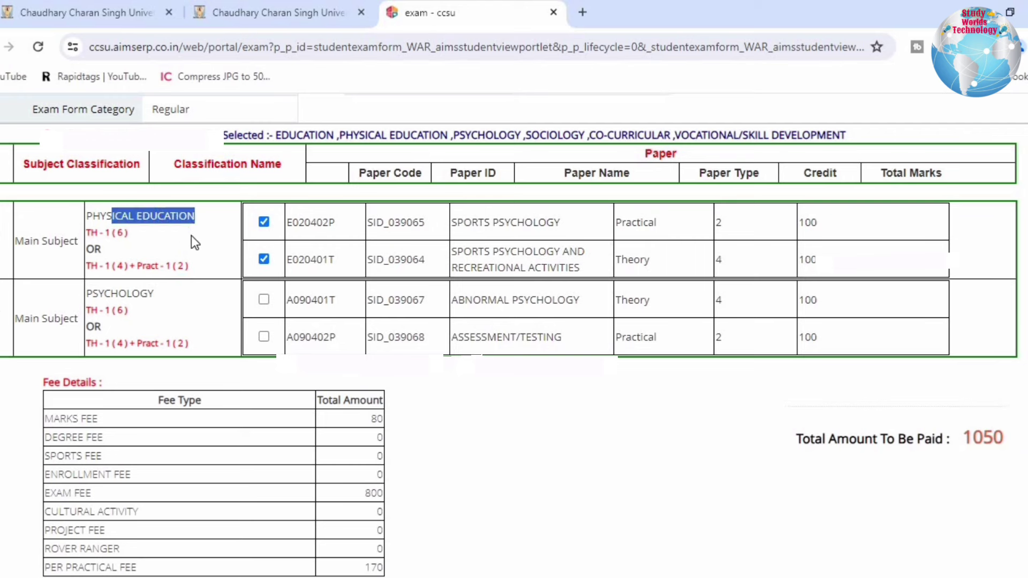
left_click(105, 299)
left_click_drag(173, 303, 175, 303)
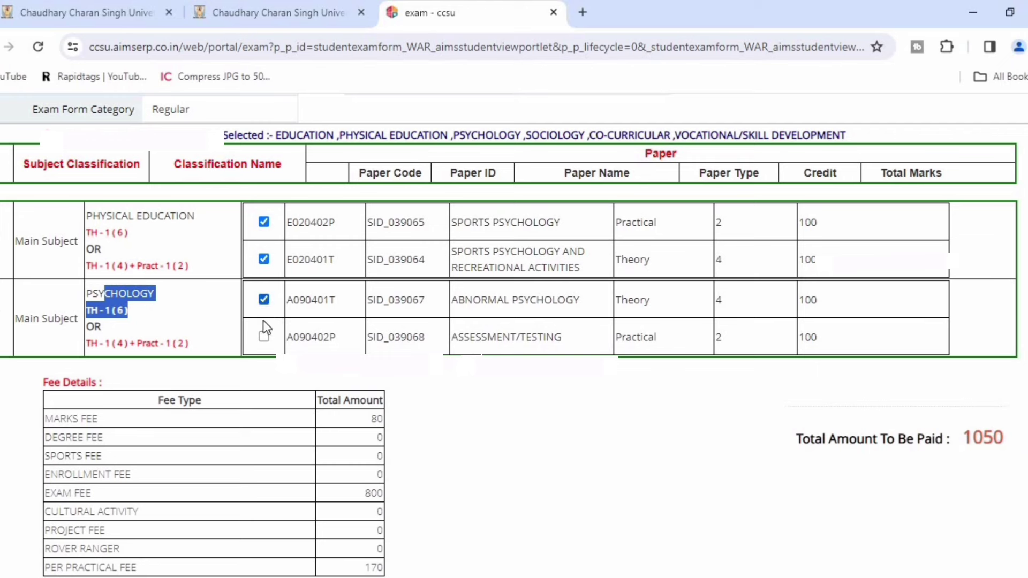
left_click(263, 338)
left_click(412, 375)
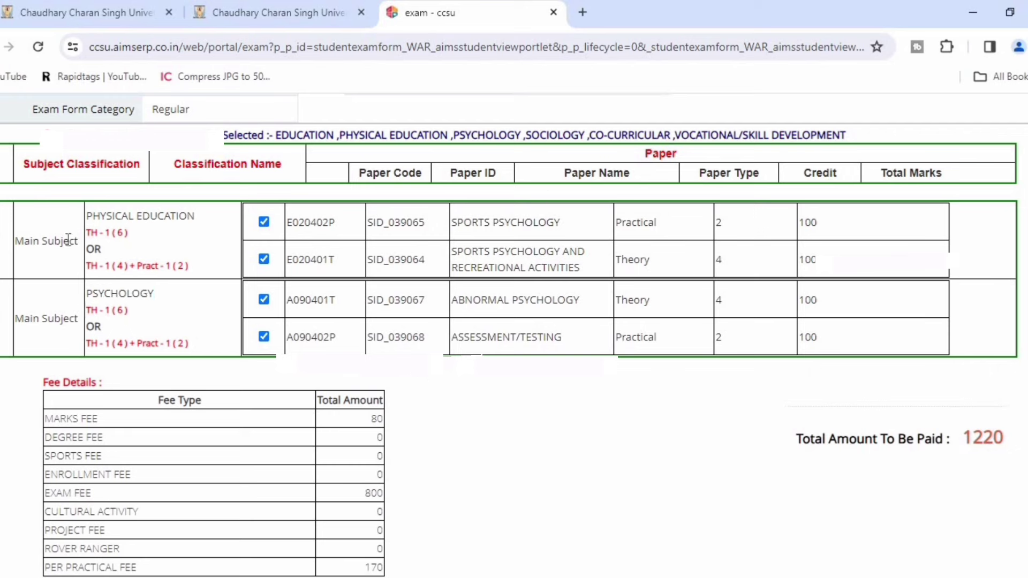
Review the selected main subject papers, the fee details and the total amount to be paid.
left_click_drag(33, 241, 293, 326)
left_click(474, 377)
scroll(452, 391, "down", 2)
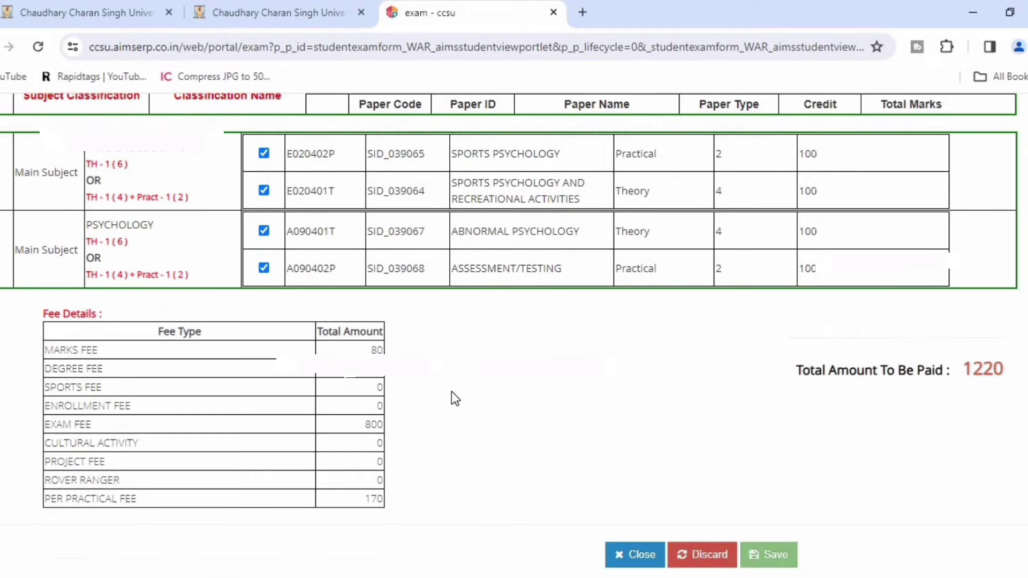
scroll(485, 401, "up", 2)
scroll(485, 402, "up", 1)
scroll(485, 403, "down", 2)
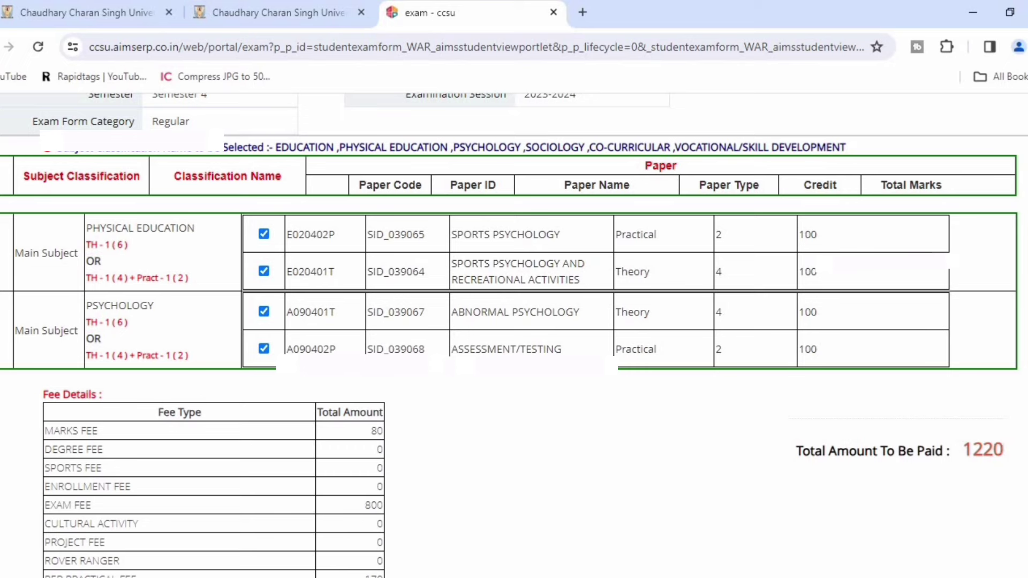
left_click_drag(1003, 448, 840, 458)
left_click(826, 459)
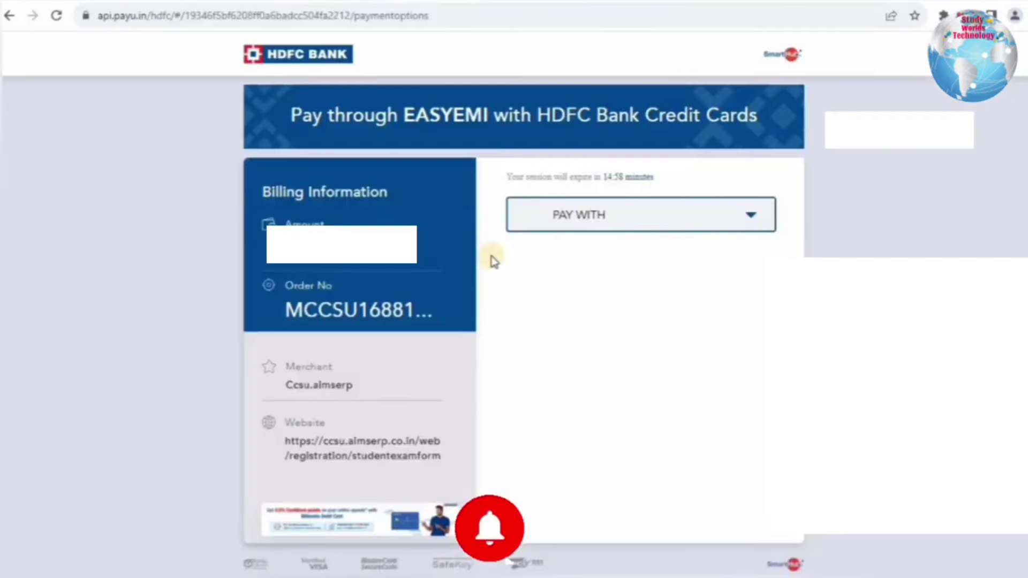
Choose UPI as the payment method for the exam fee and open the exam form from the payment status page.
left_click(642, 214)
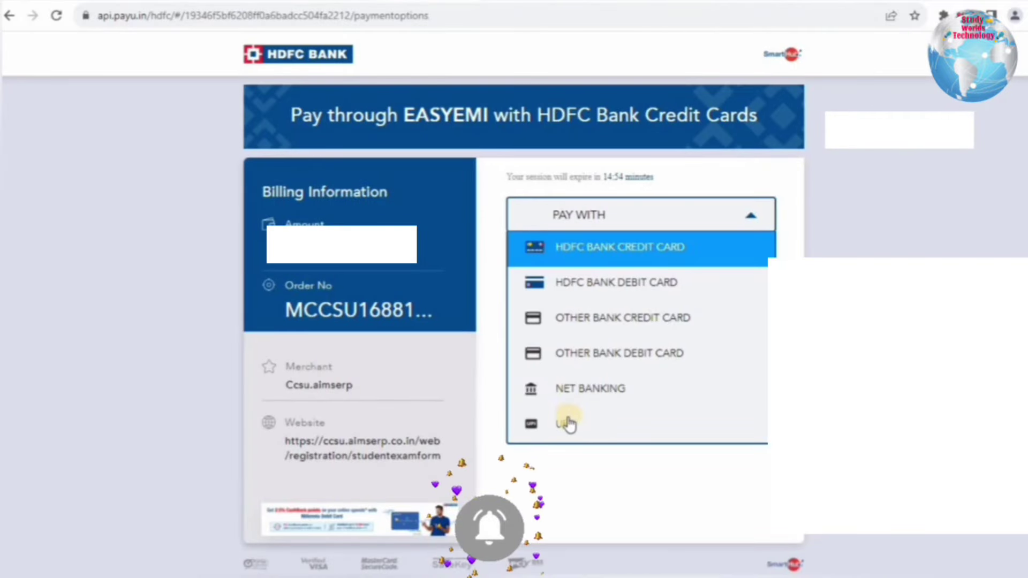
key("Down")
key("Down")
key("Down")
key("Down")
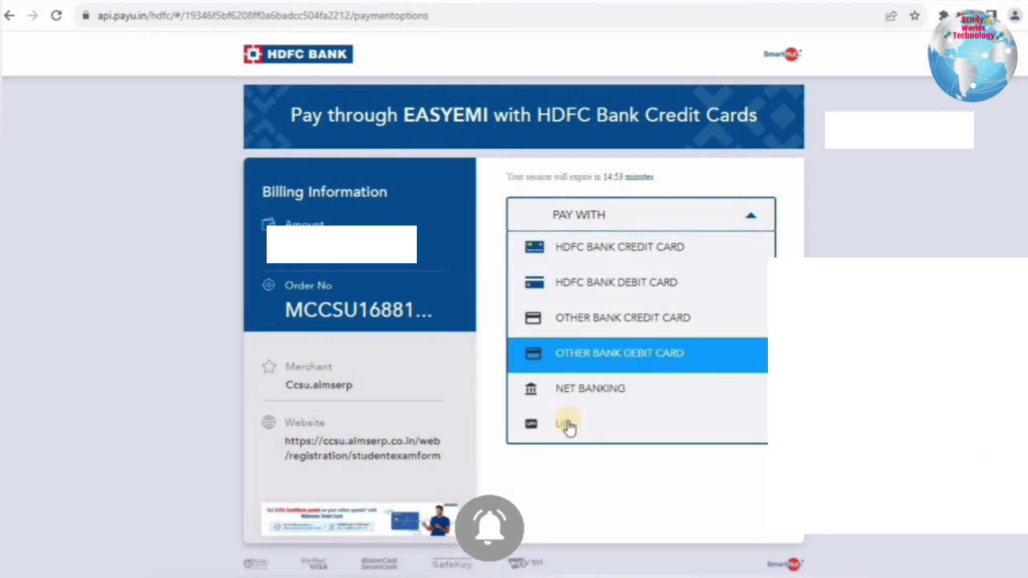
left_click(567, 425)
key("Down")
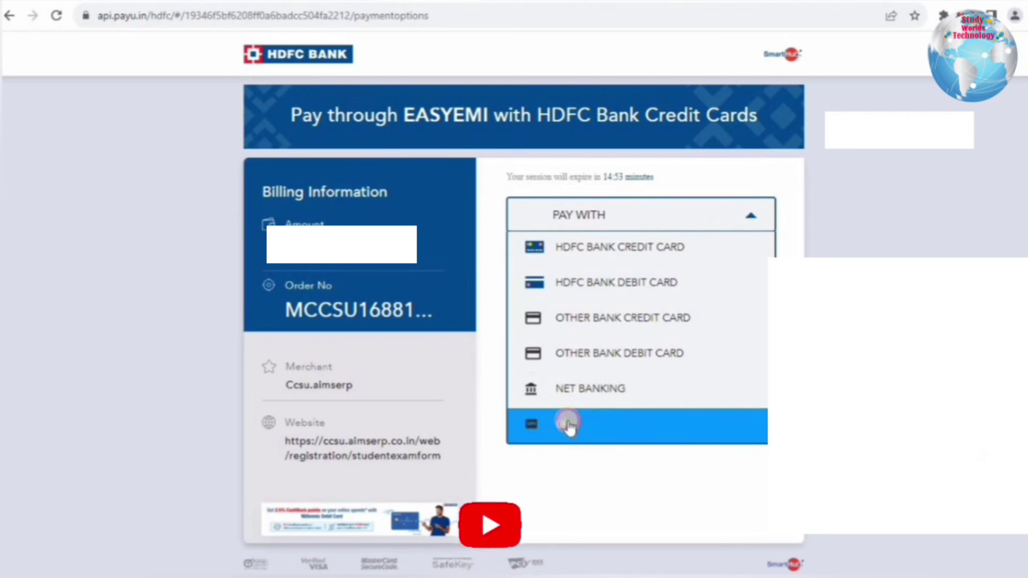
left_click(568, 426)
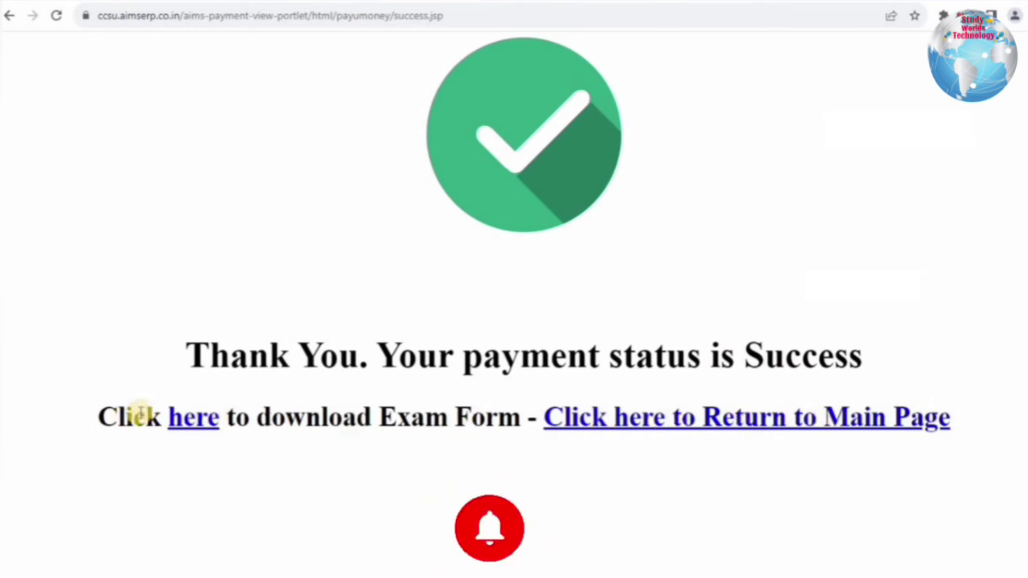
left_click(190, 428)
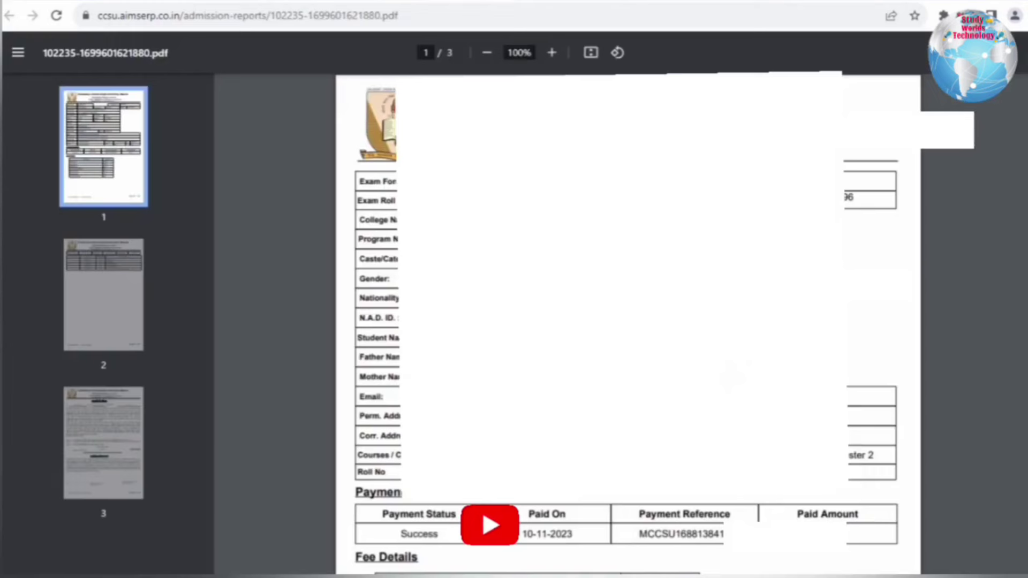